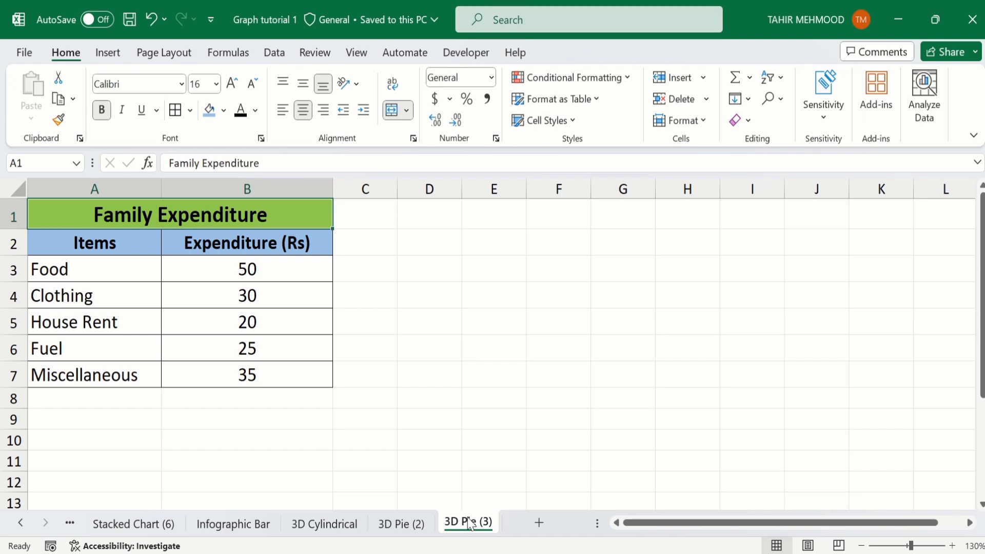
Insert a 3-D pie chart from the data in A2:B7 and move it beside the table, starting near column D.
click(290, 373)
drag(290, 373, 125, 248)
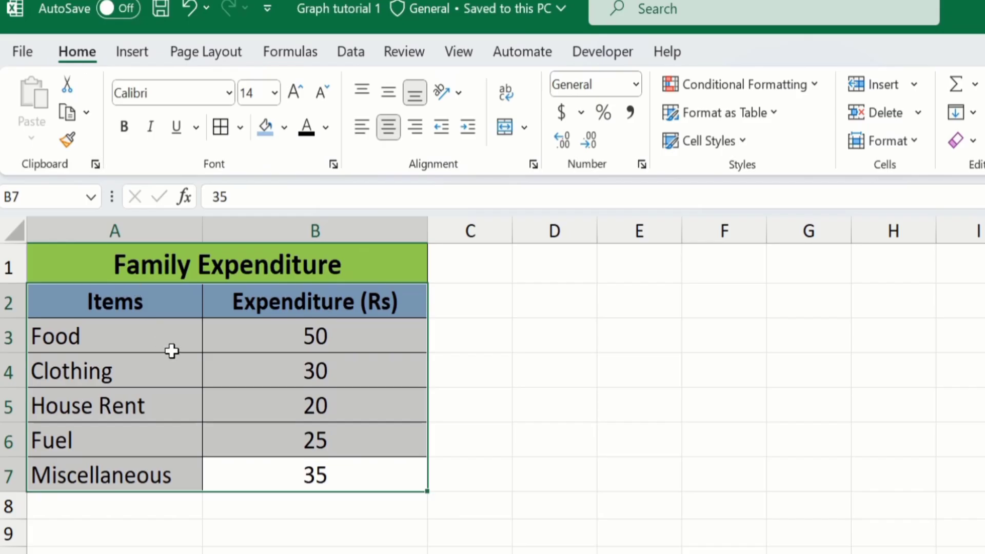
click(136, 55)
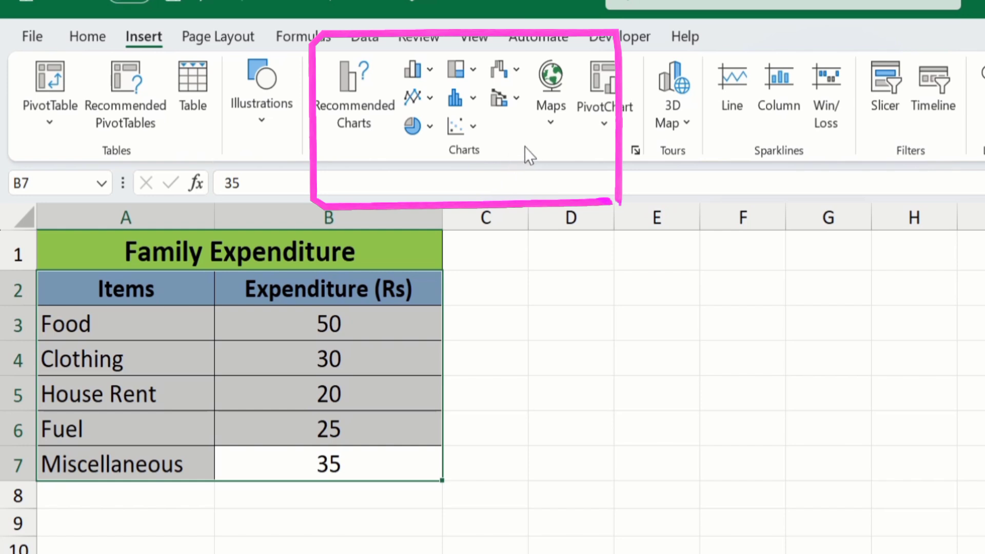
click(429, 128)
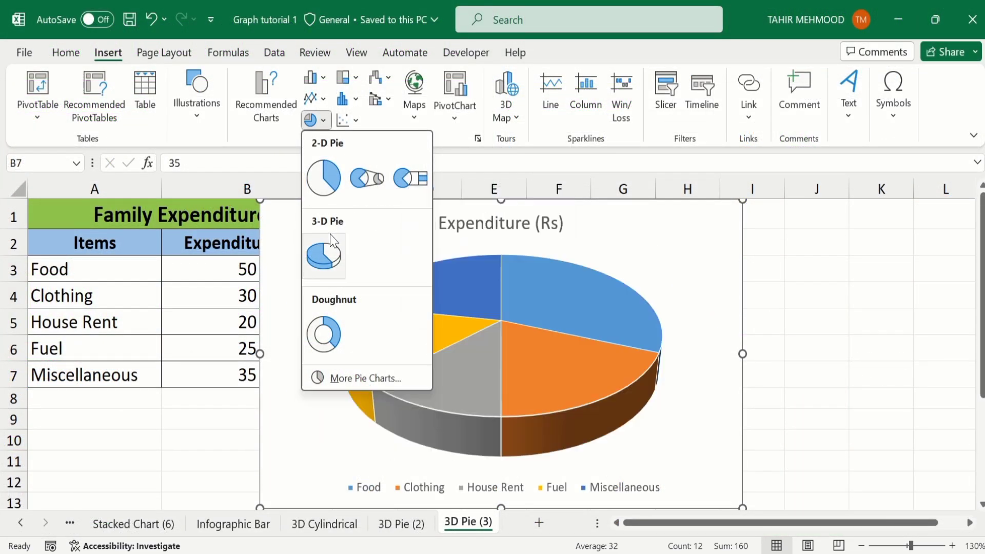
click(330, 239)
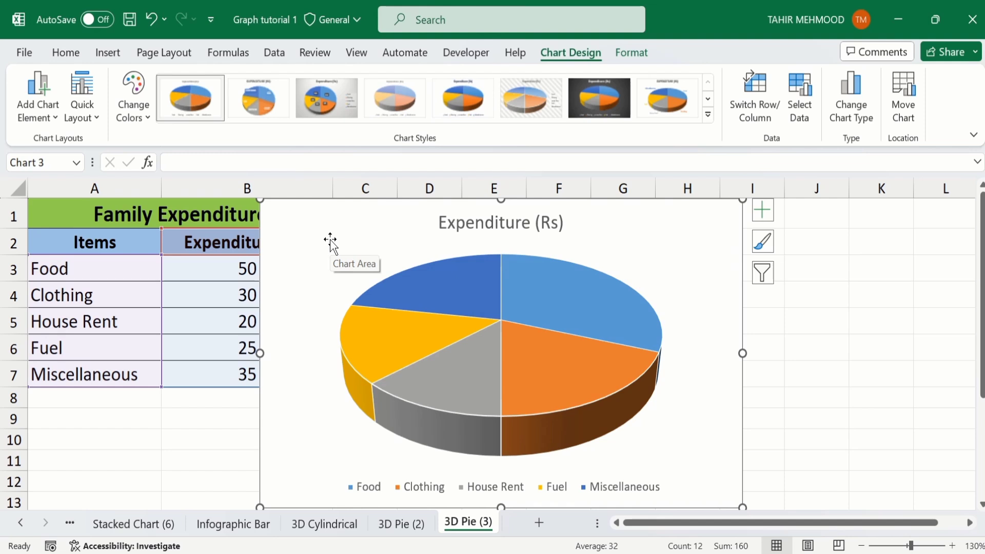
mouse_move(316, 219)
mouse_down()
mouse_move(392, 230)
mouse_move(446, 219)
mouse_up()
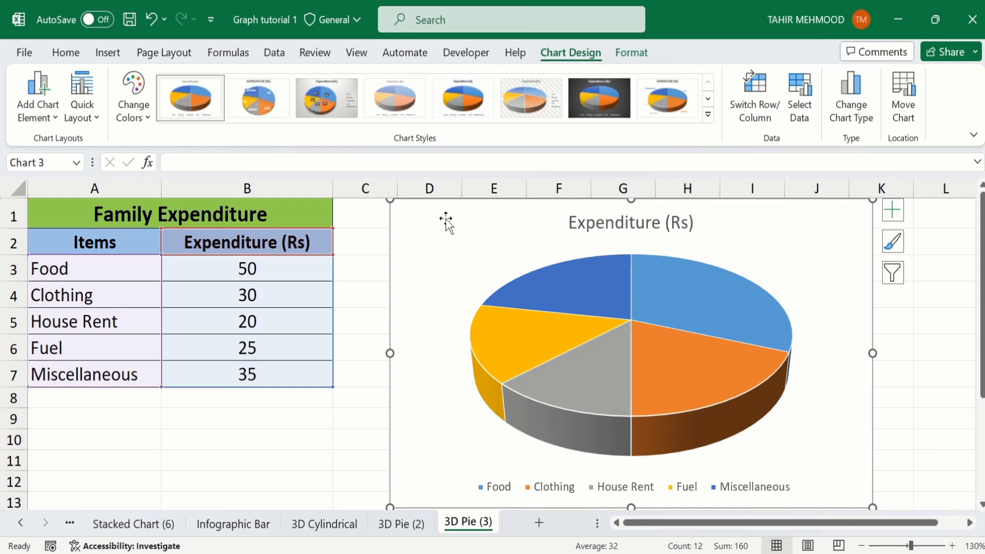
Link the pie chart's title to the merged heading cell A1:B1 of the Family Expenditure table.
click(593, 224)
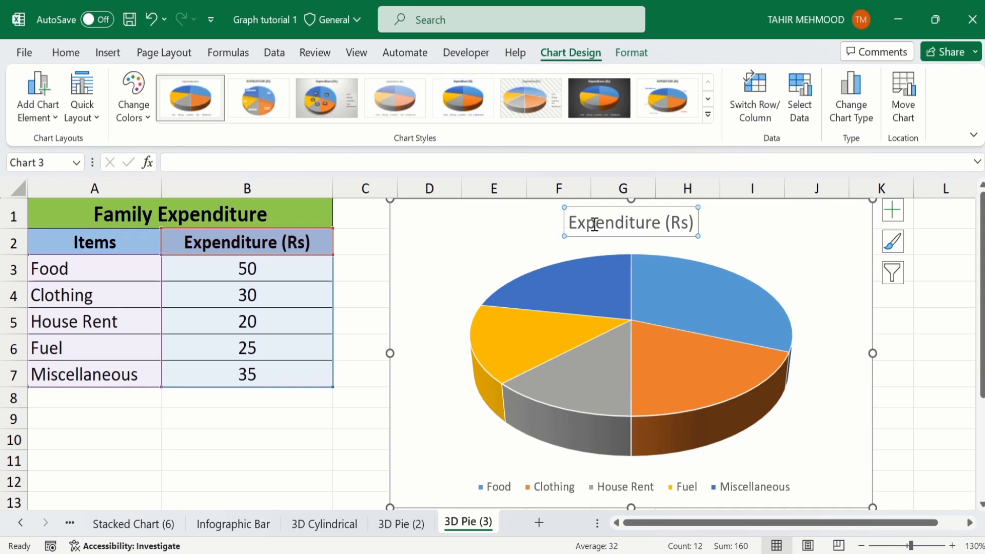
click(228, 159)
text(=)
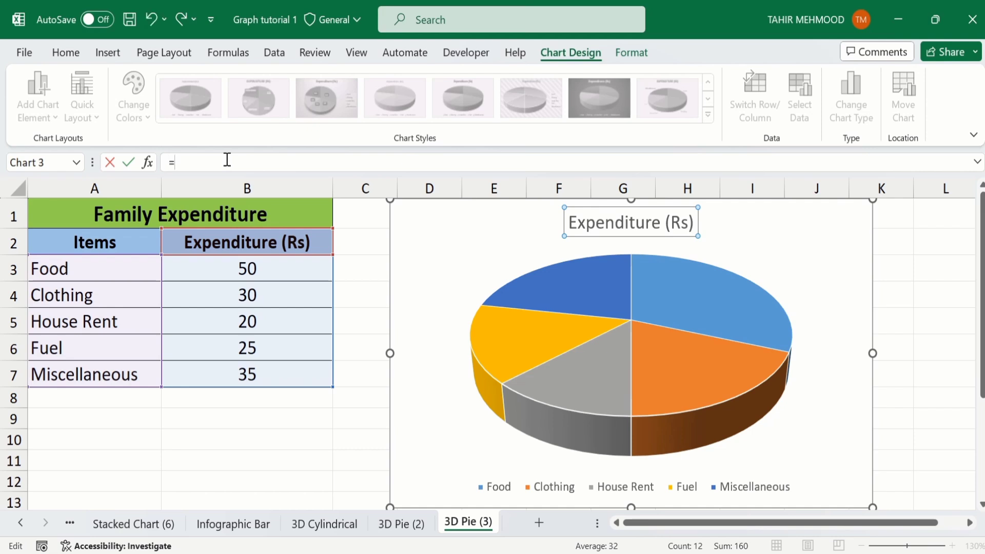
click(166, 212)
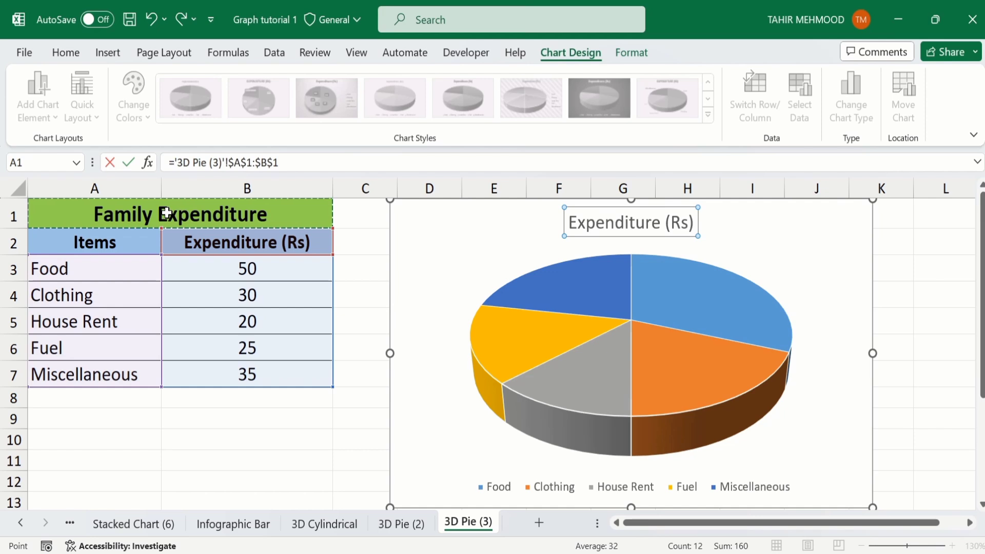
key(Return)
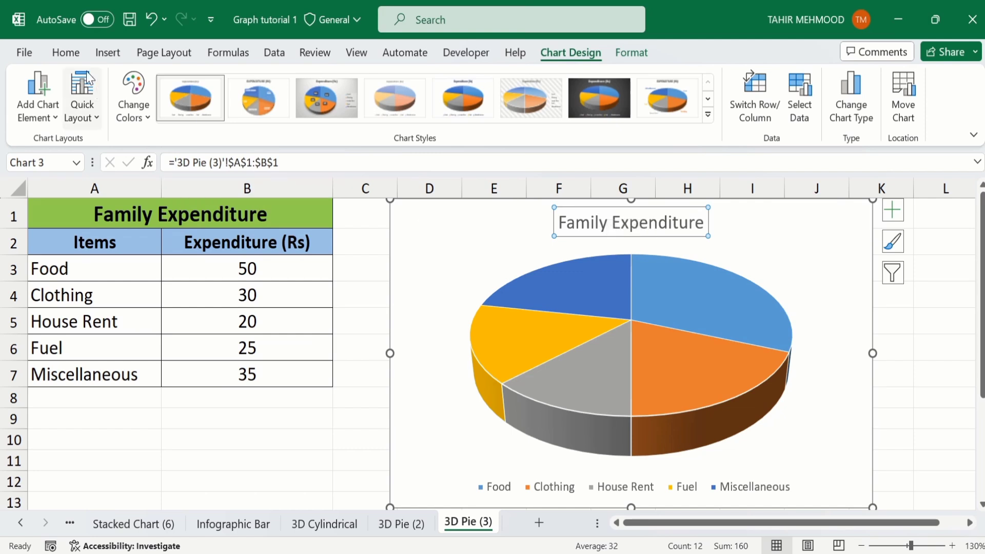
Format the chart title in black, bold, 16-point text.
click(70, 55)
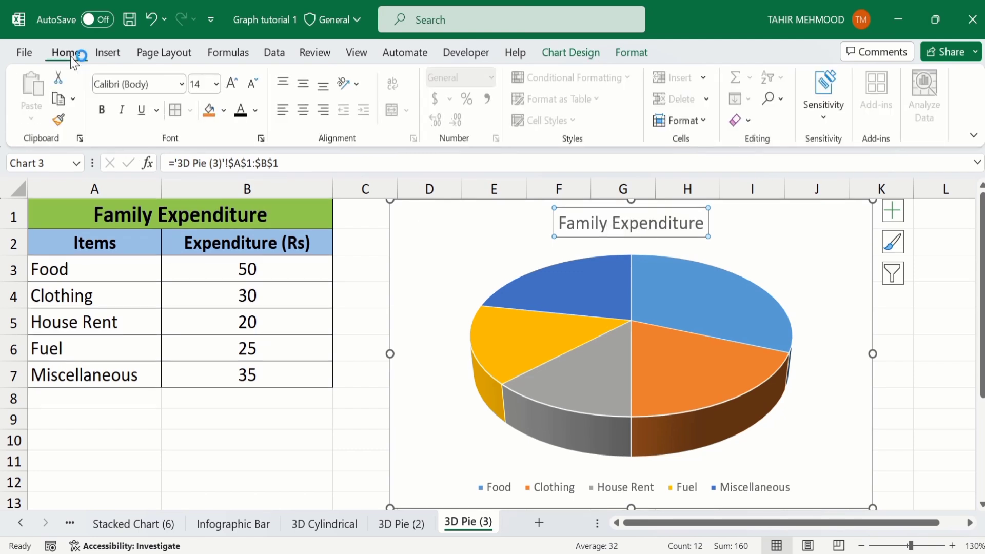
click(241, 116)
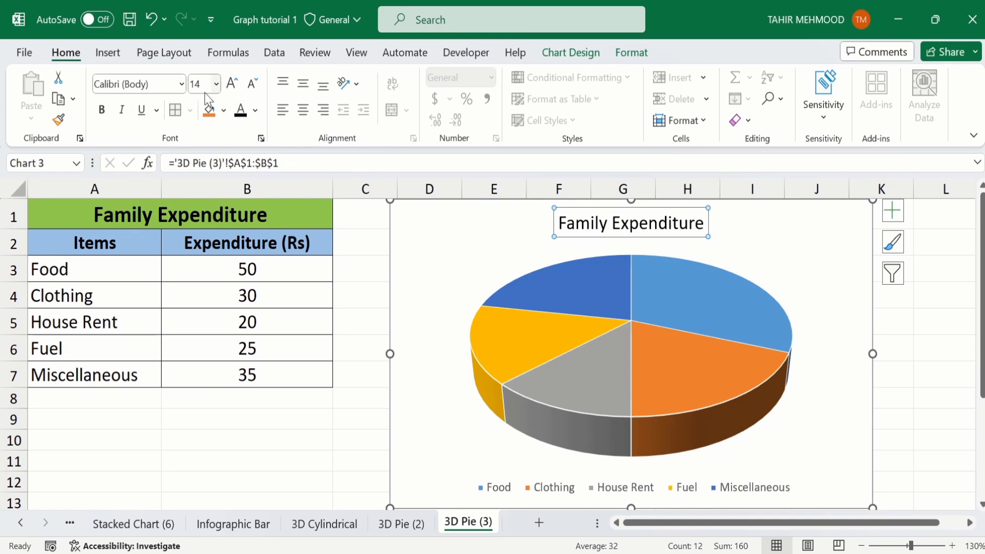
click(217, 86)
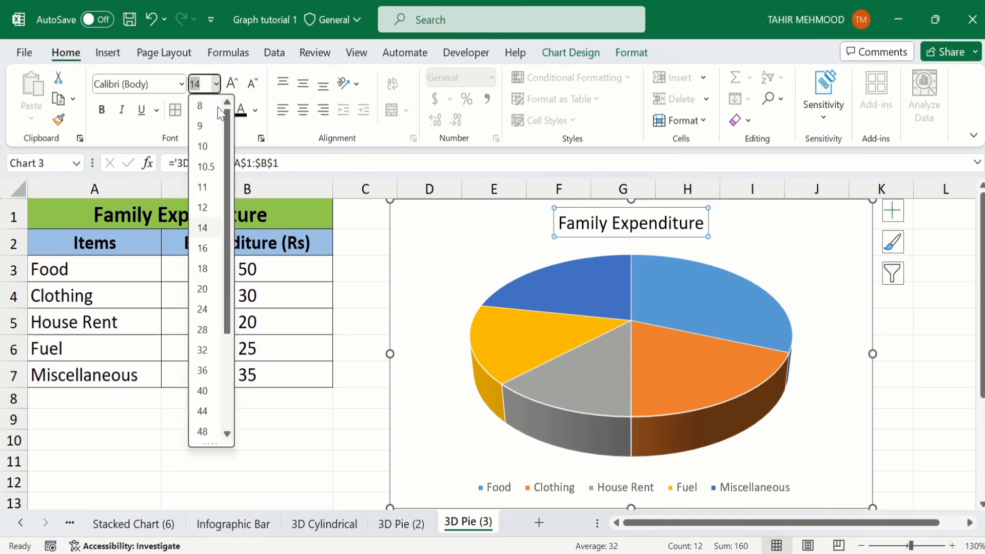
click(205, 249)
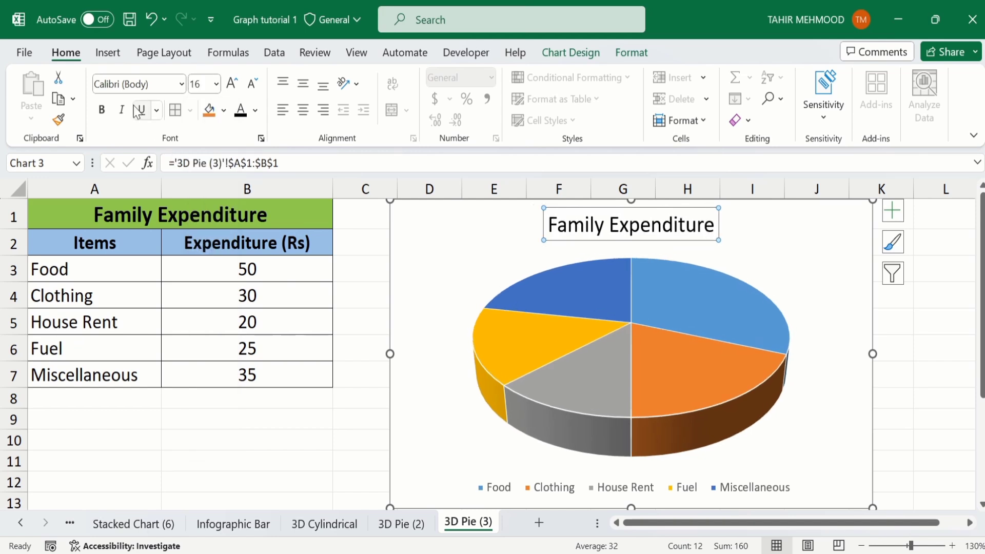
click(102, 111)
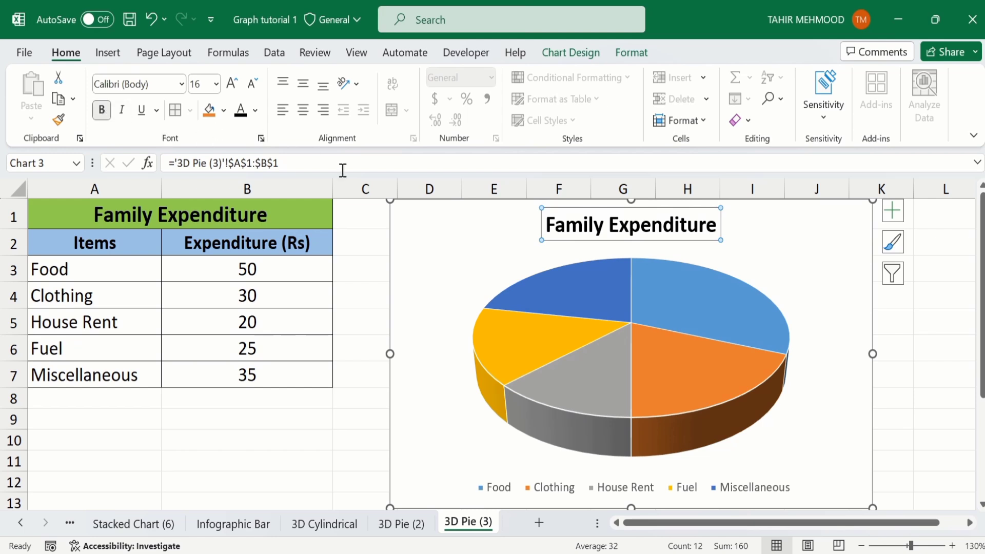
click(361, 241)
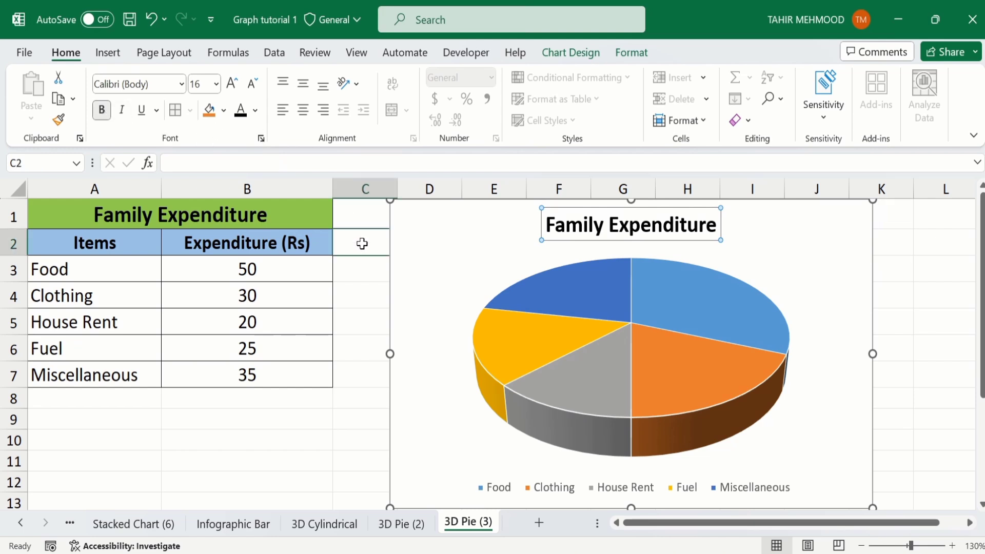
click(420, 214)
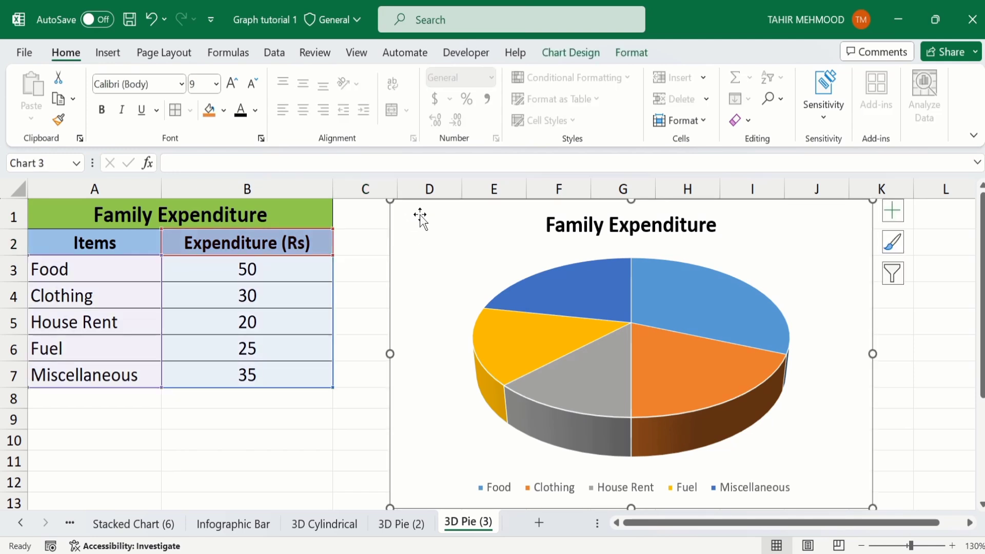
click(572, 54)
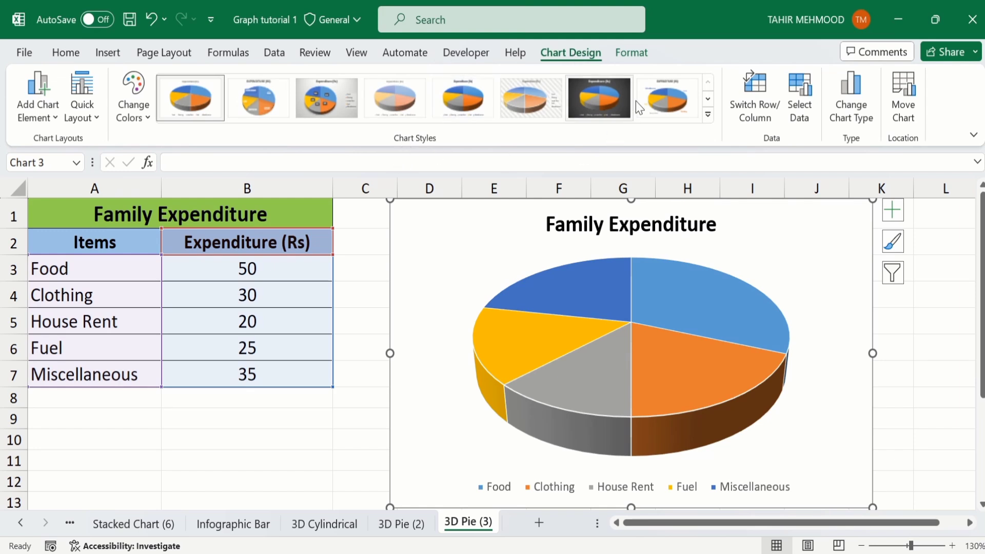
click(708, 115)
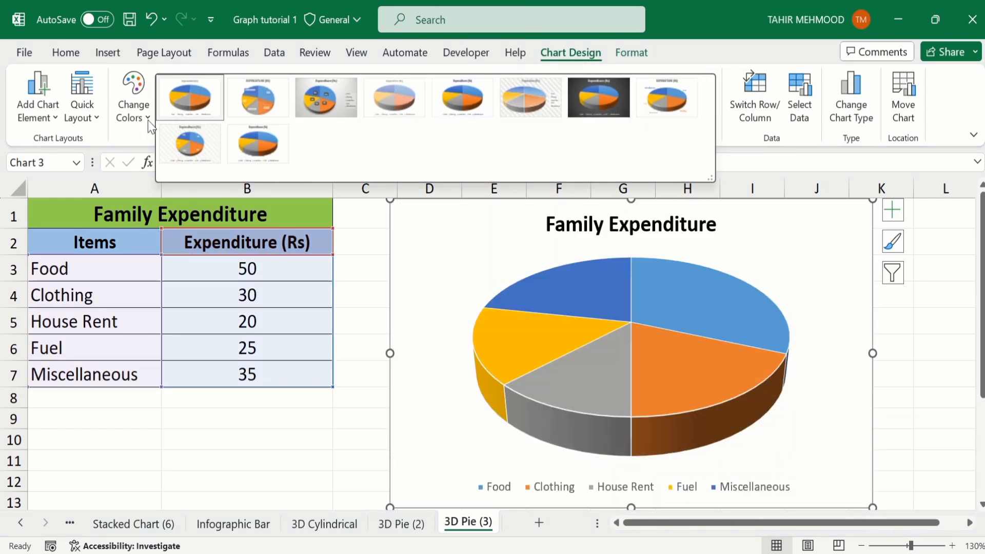
click(148, 118)
click(148, 118)
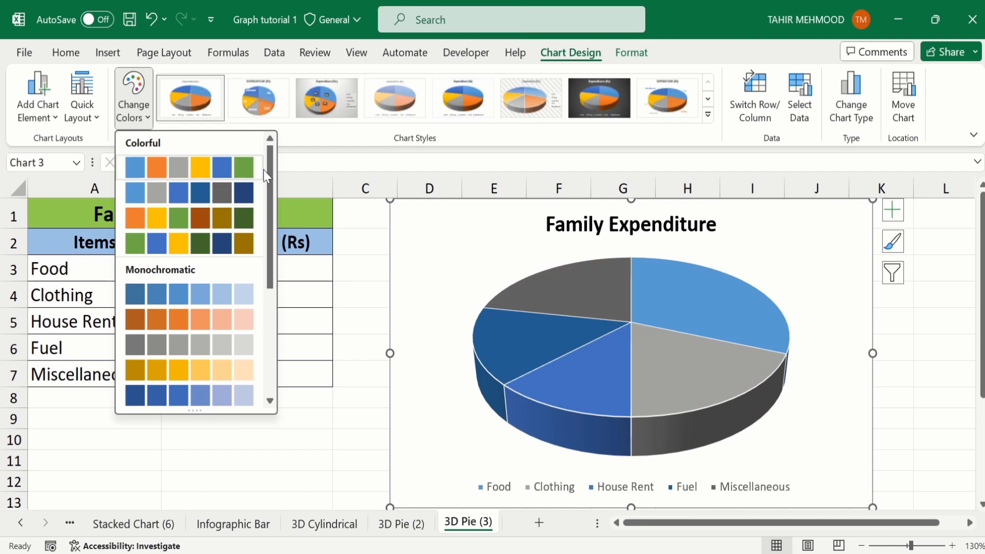
click(355, 243)
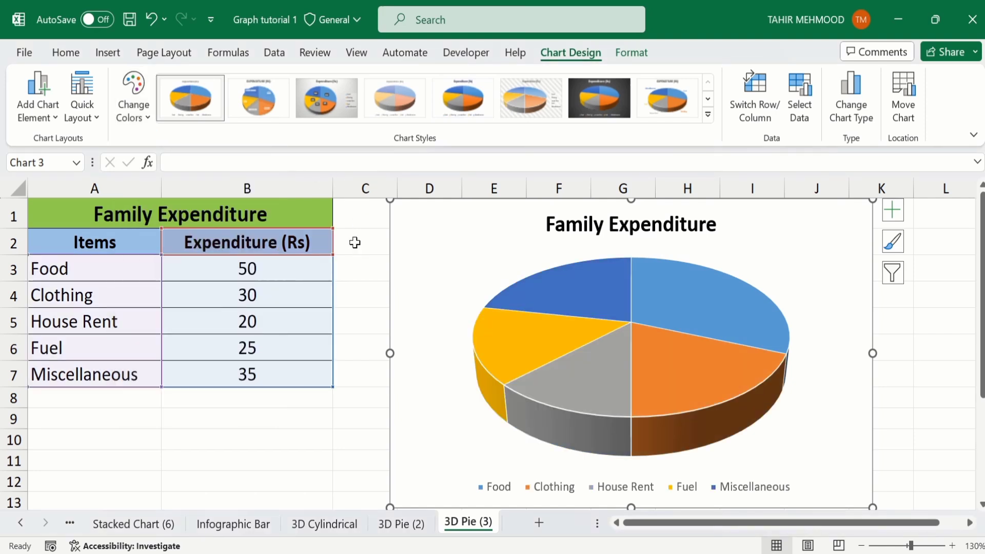
click(95, 118)
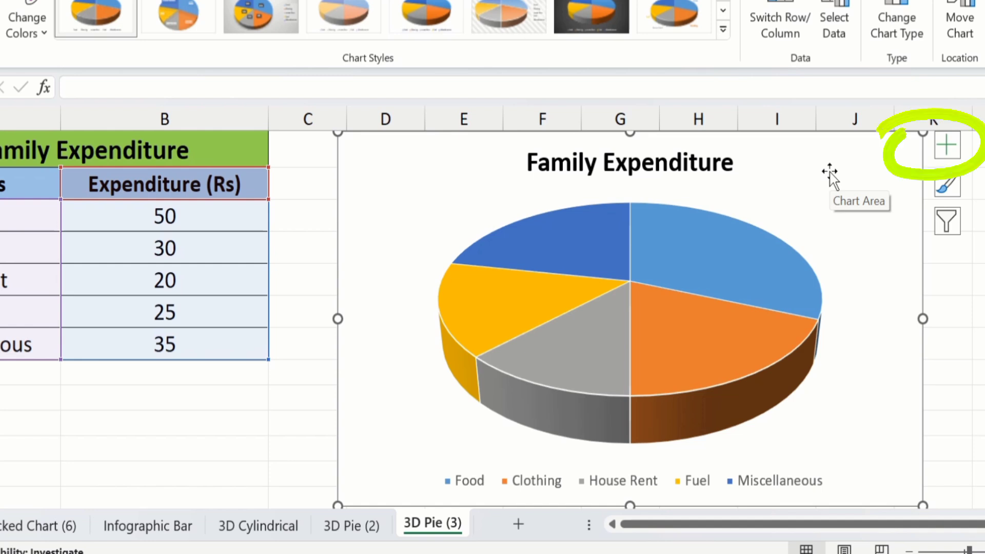
Add data labels to the slices of the pie chart.
click(941, 148)
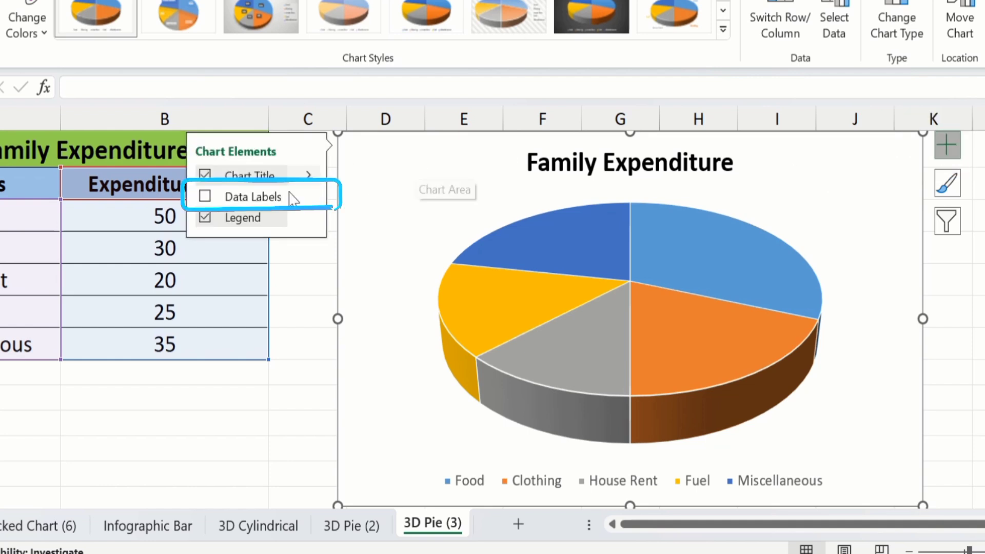
click(205, 198)
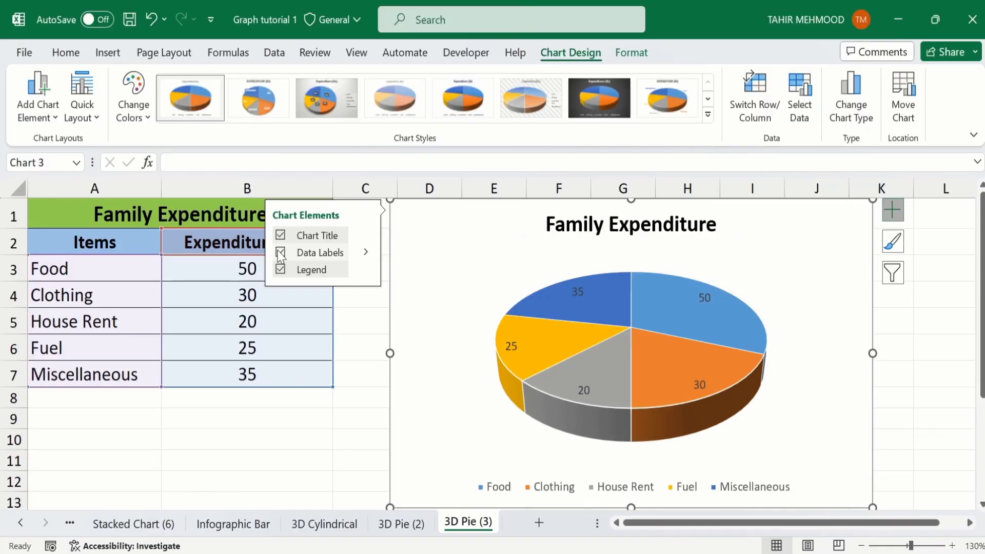
click(363, 346)
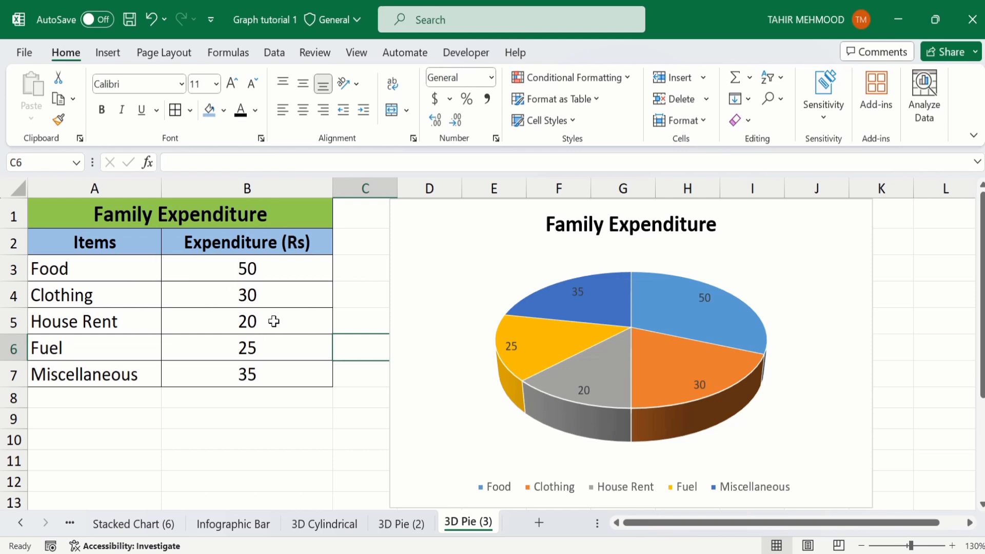
Set the pie's data labels to contain the category name and percentage, without the value and leader lines.
click(577, 290)
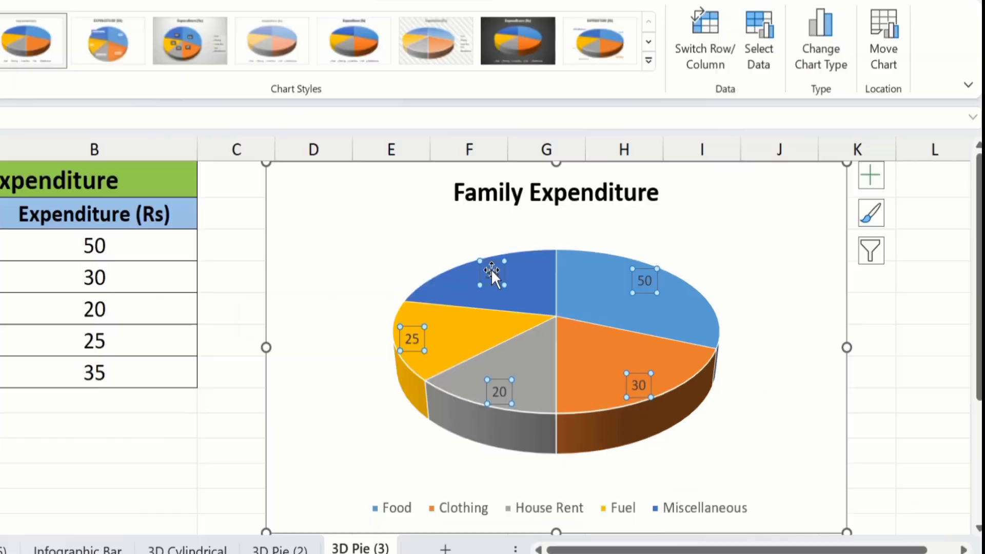
right_click(577, 290)
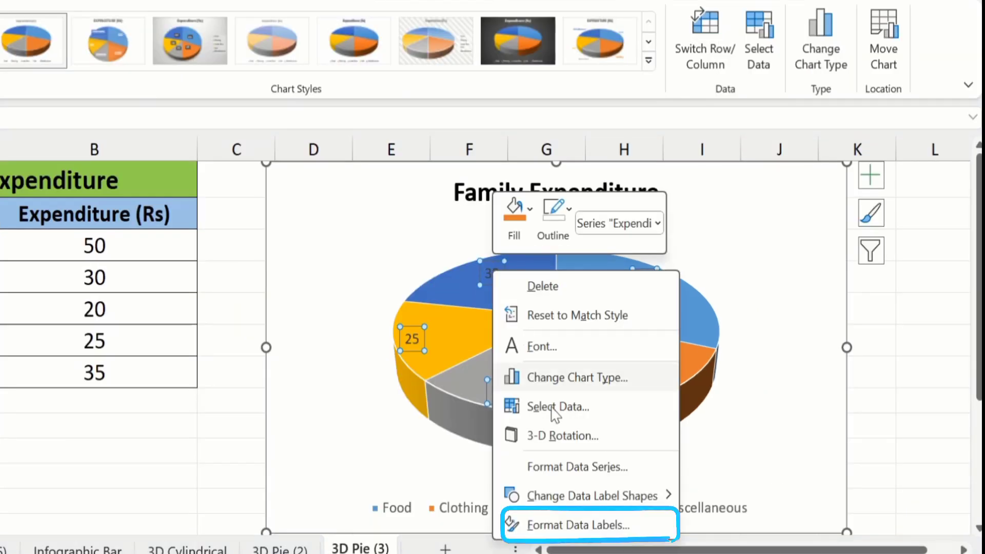
click(566, 526)
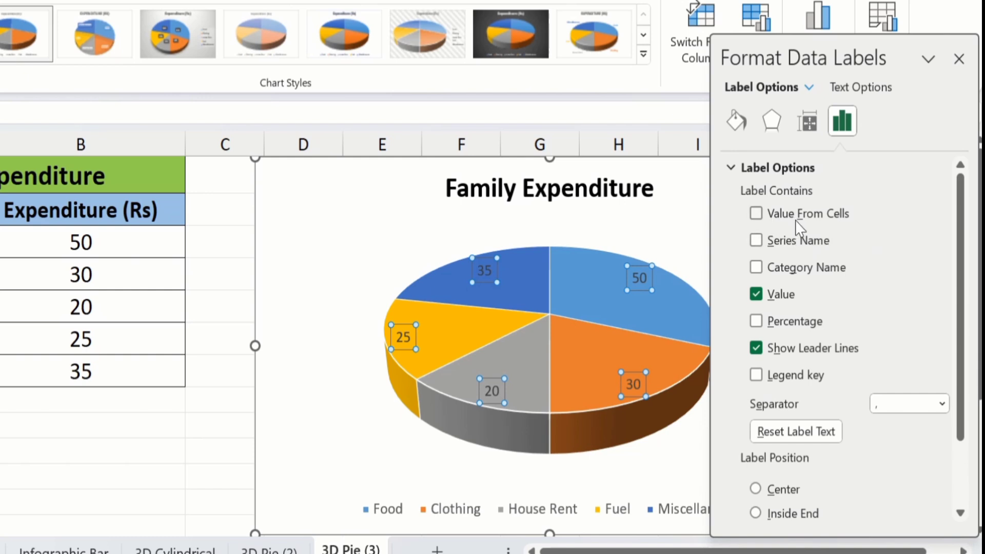
click(756, 240)
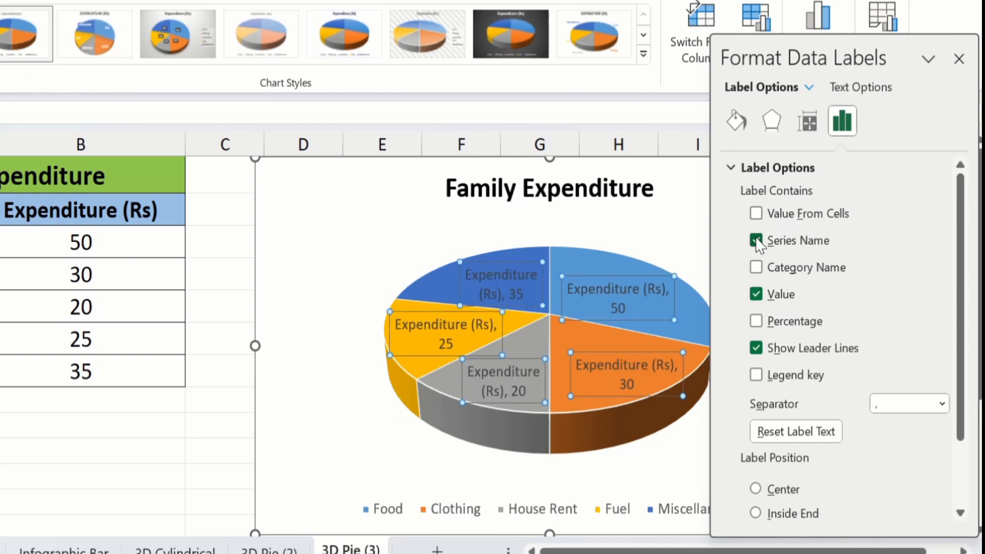
click(757, 240)
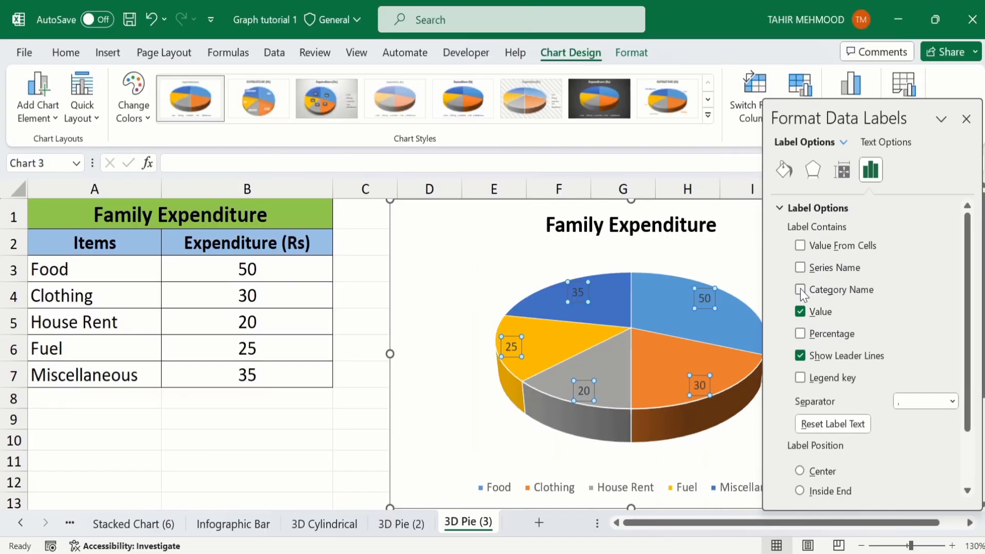
click(800, 290)
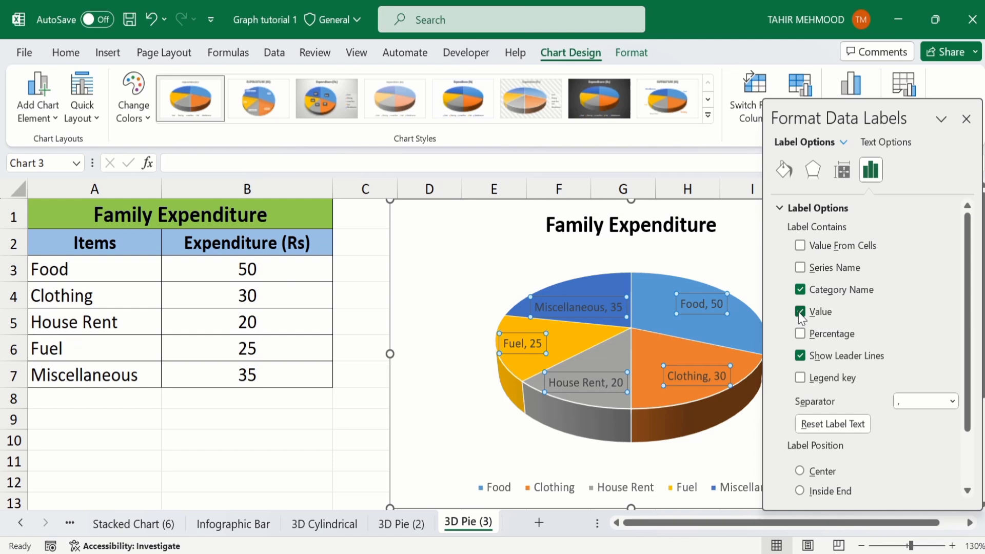
click(799, 311)
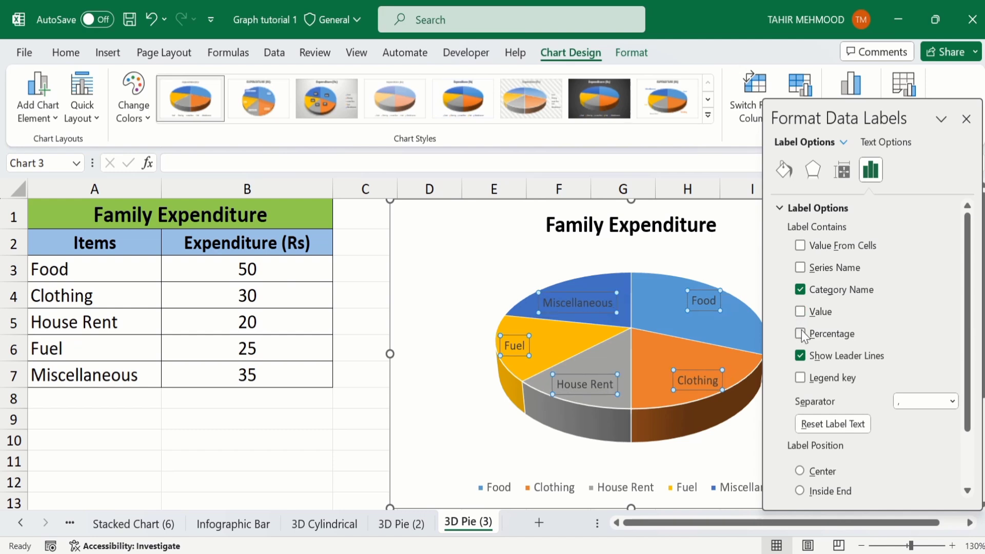
click(800, 334)
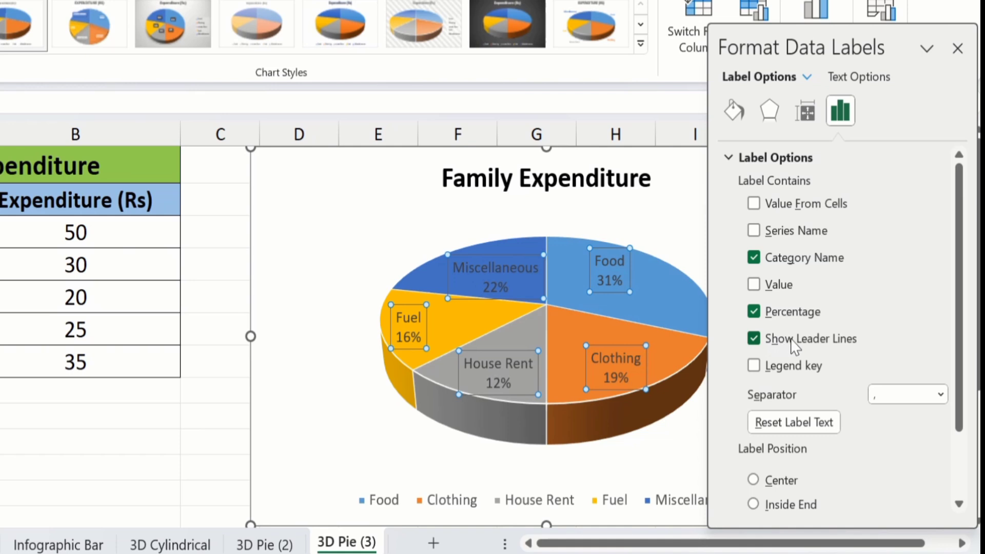
click(753, 339)
click(879, 394)
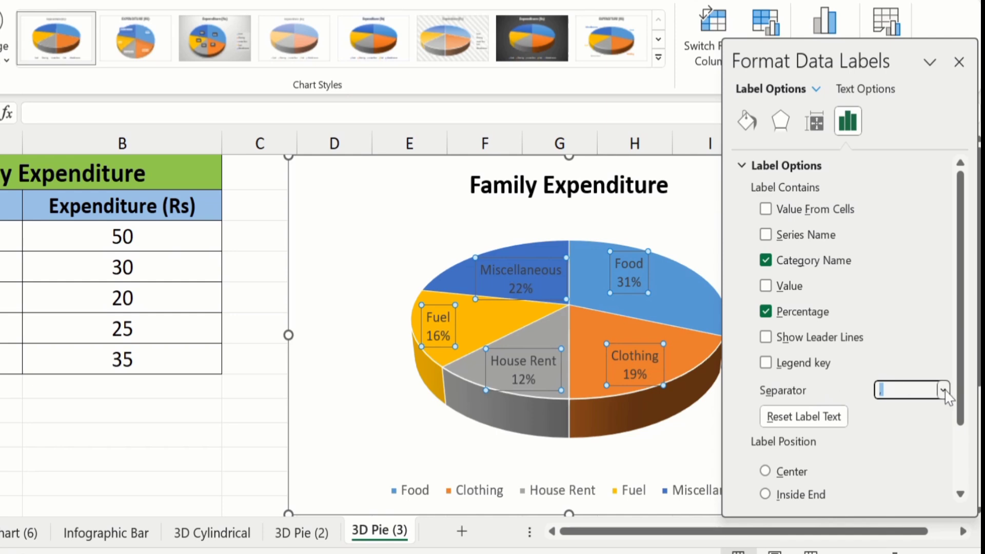
click(943, 391)
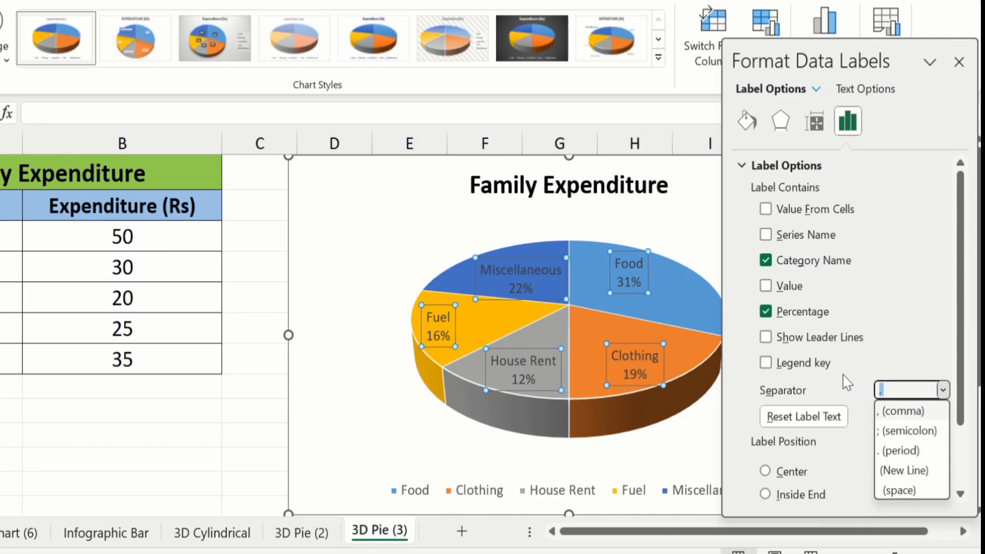
click(944, 391)
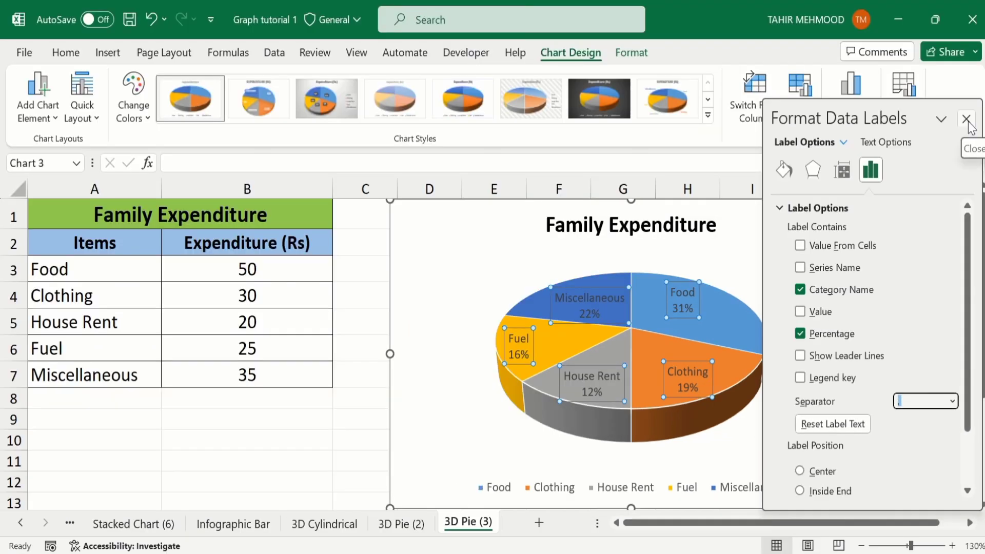
Format the pie chart's data labels in black, bold, 10-point text.
click(968, 122)
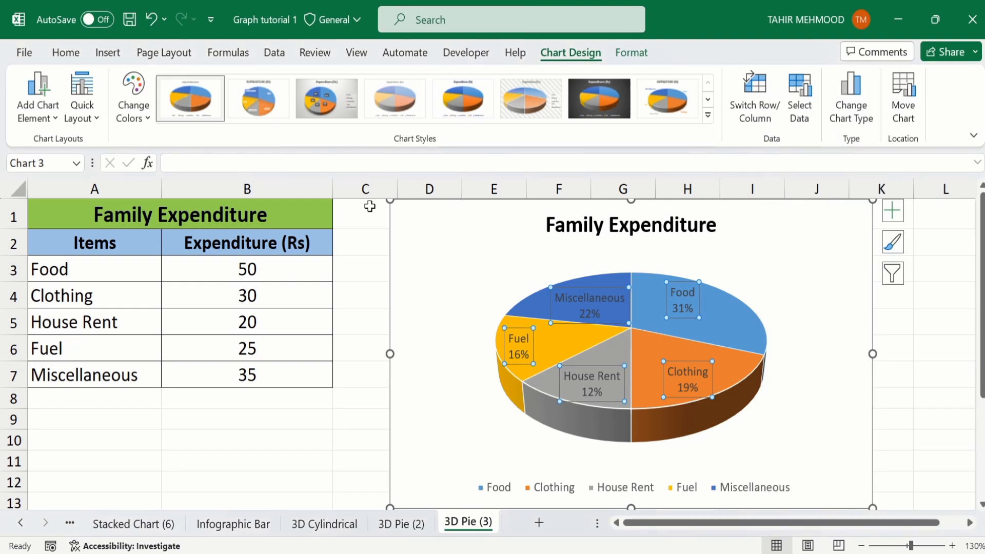
click(68, 53)
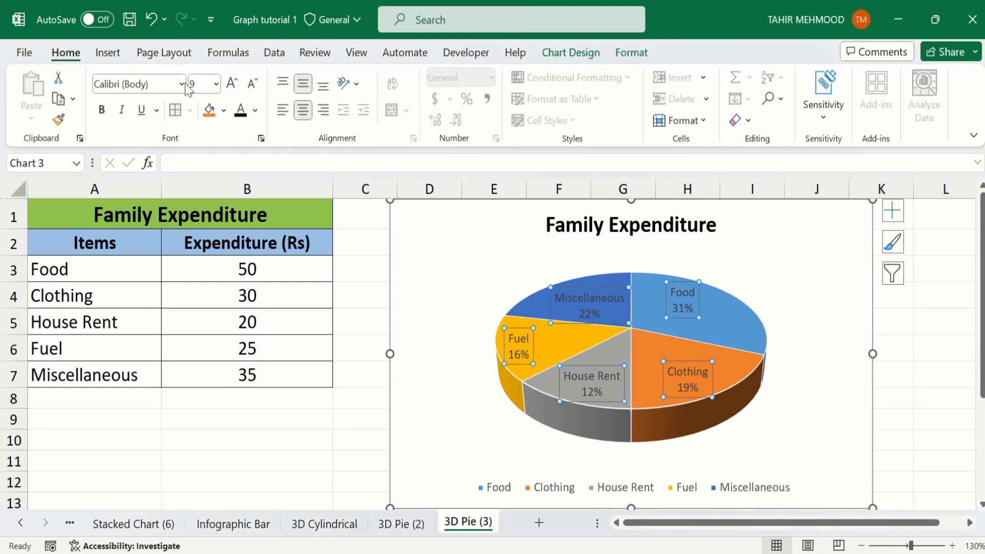
click(254, 112)
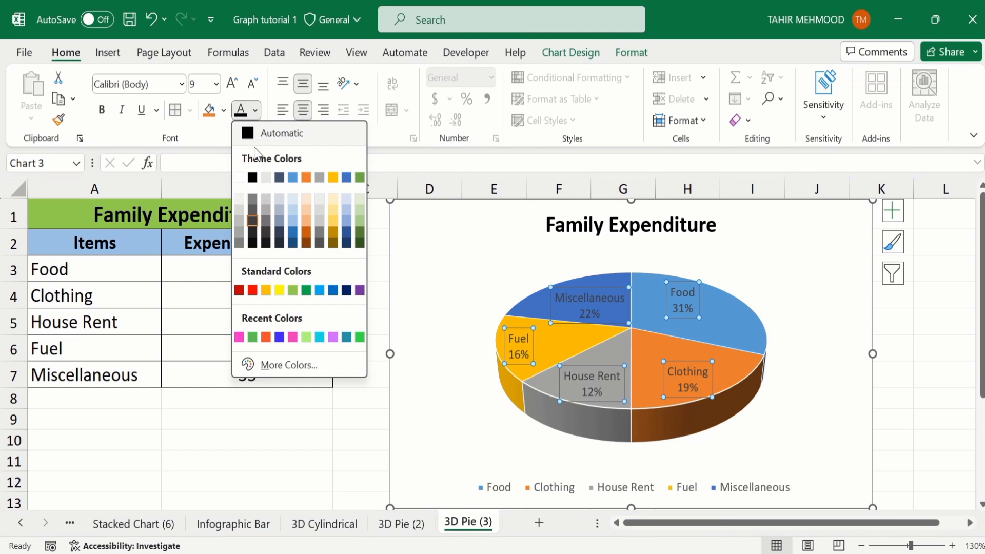
click(254, 177)
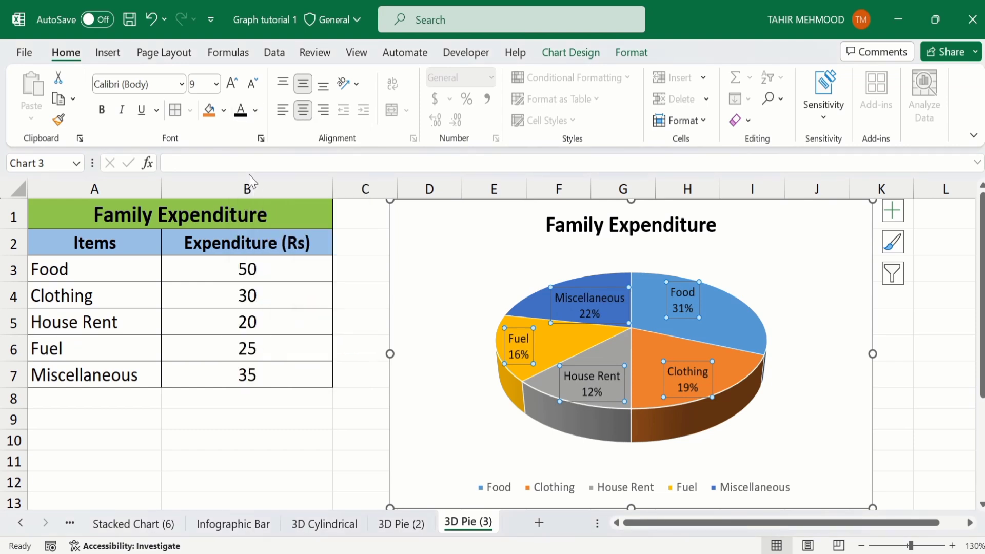
click(101, 109)
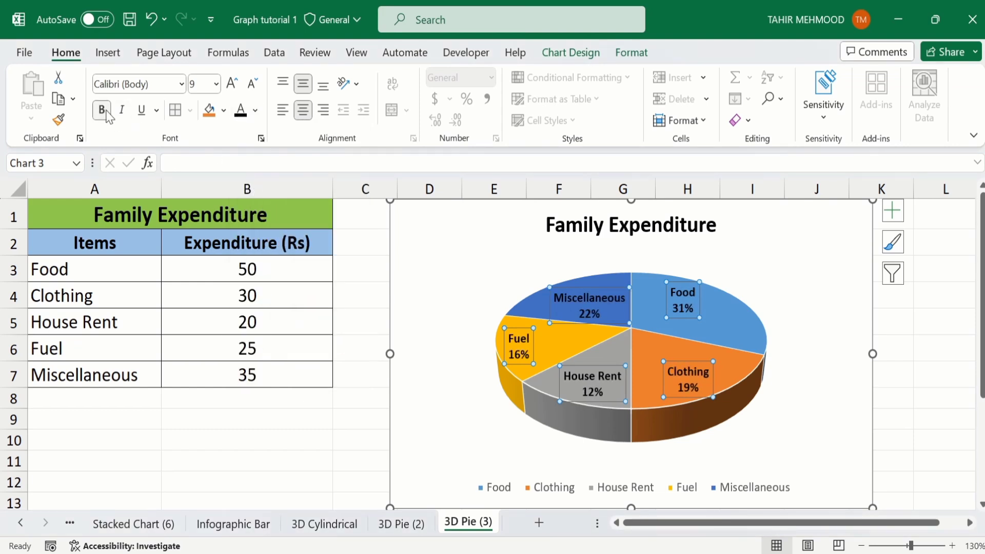
click(216, 87)
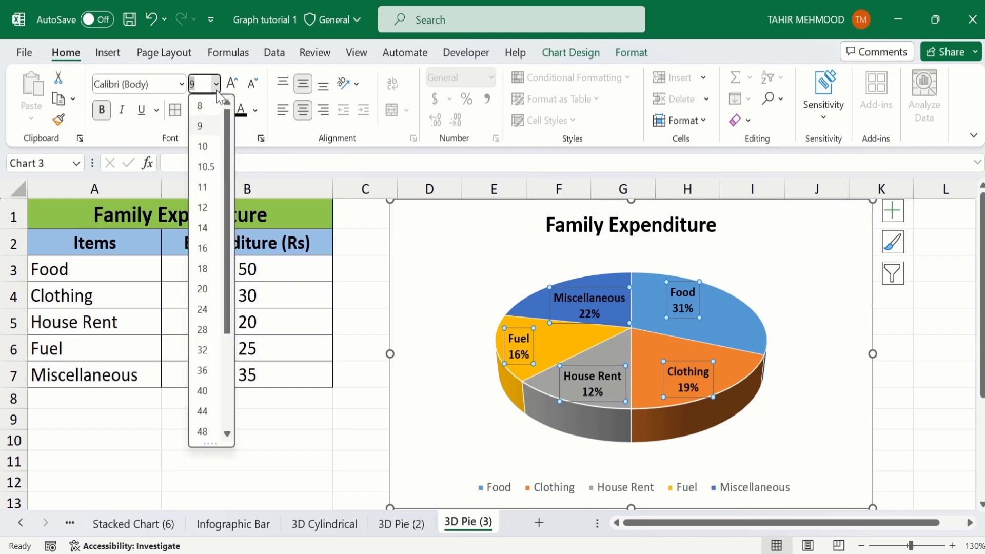
click(209, 147)
click(361, 439)
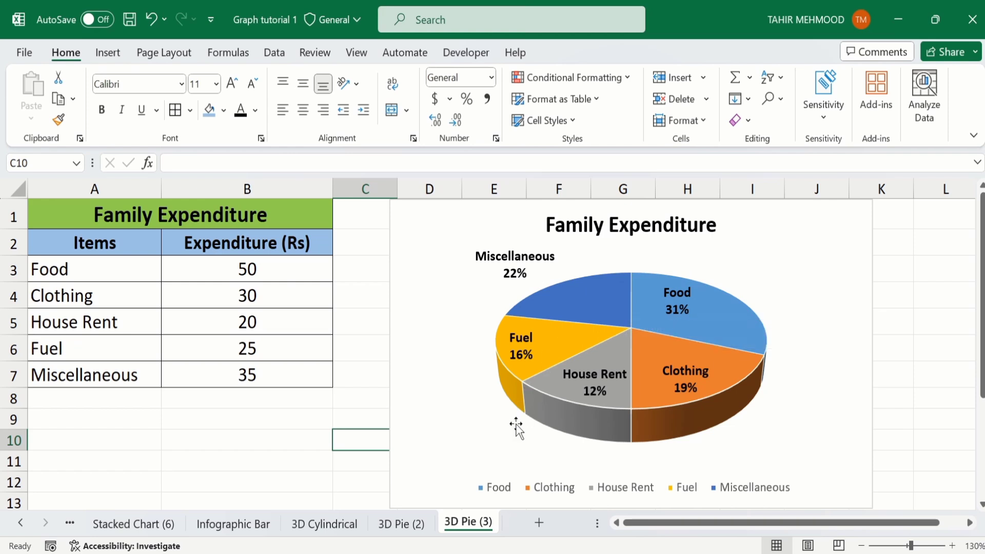
Delete the legend from the pie chart.
click(505, 492)
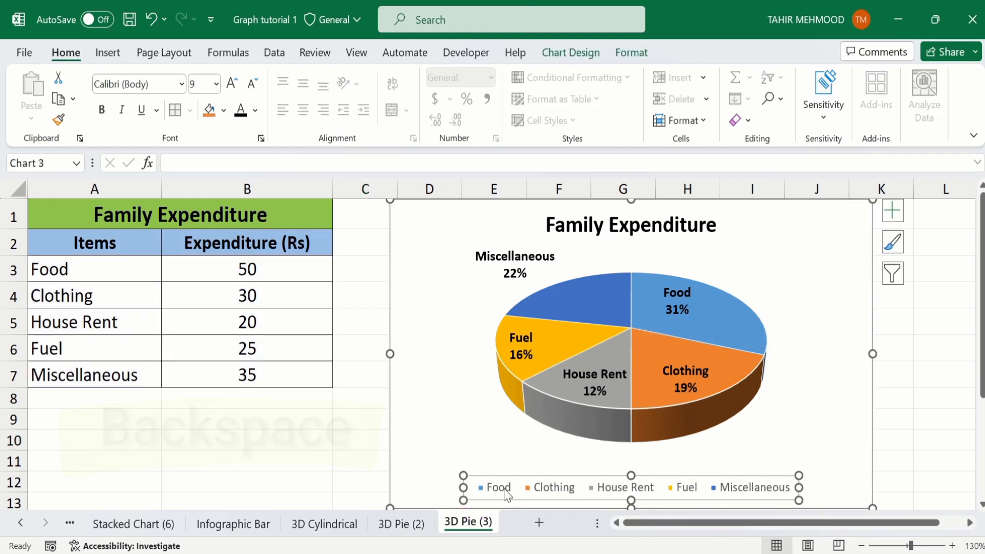
key(BackSpace)
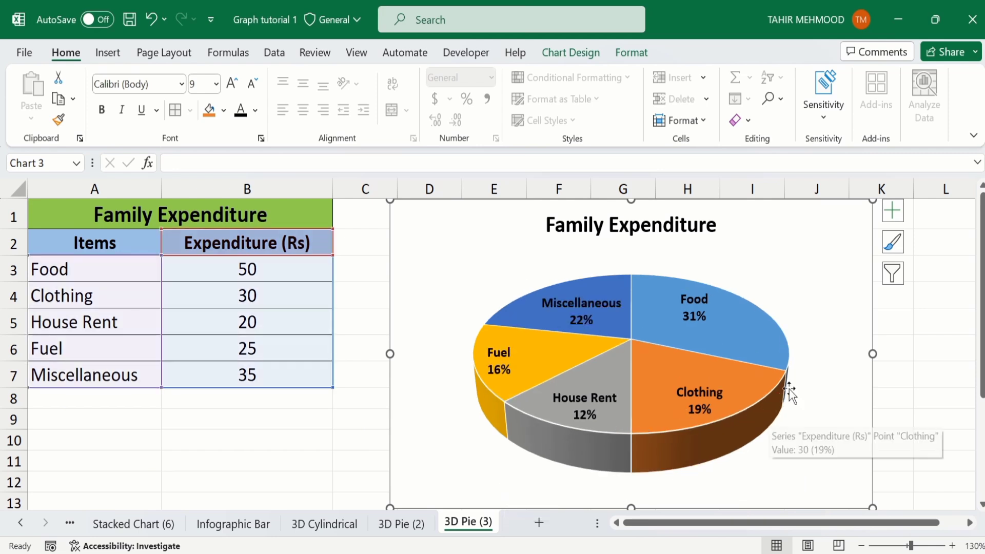
Outline all slices of the pie series with a solid black border line.
click(749, 335)
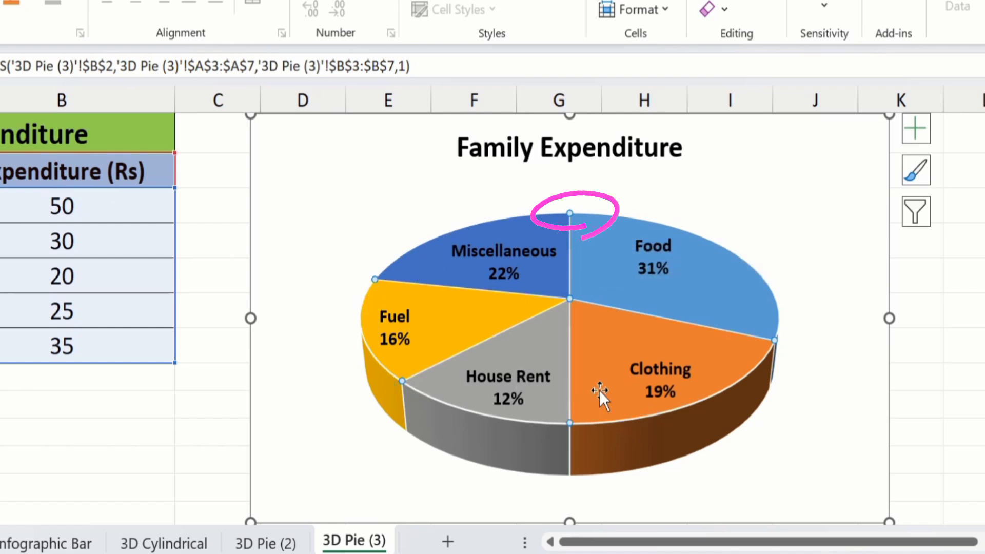
mouse_move(740, 294)
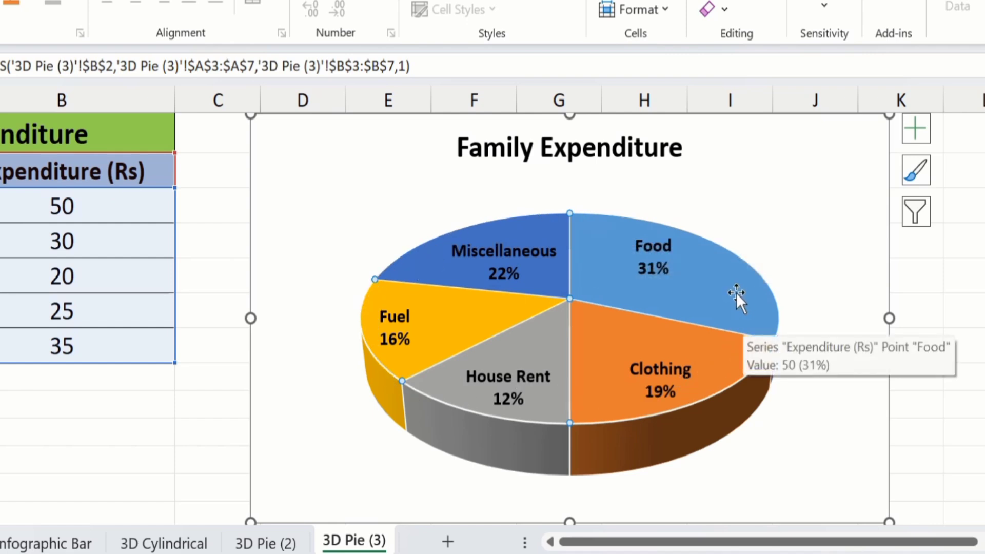
right_click(737, 293)
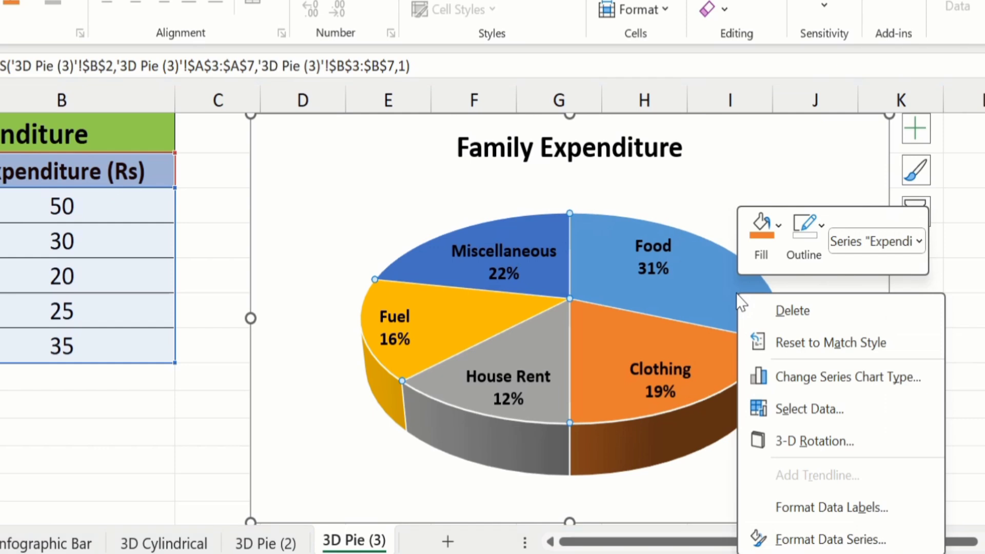
click(819, 540)
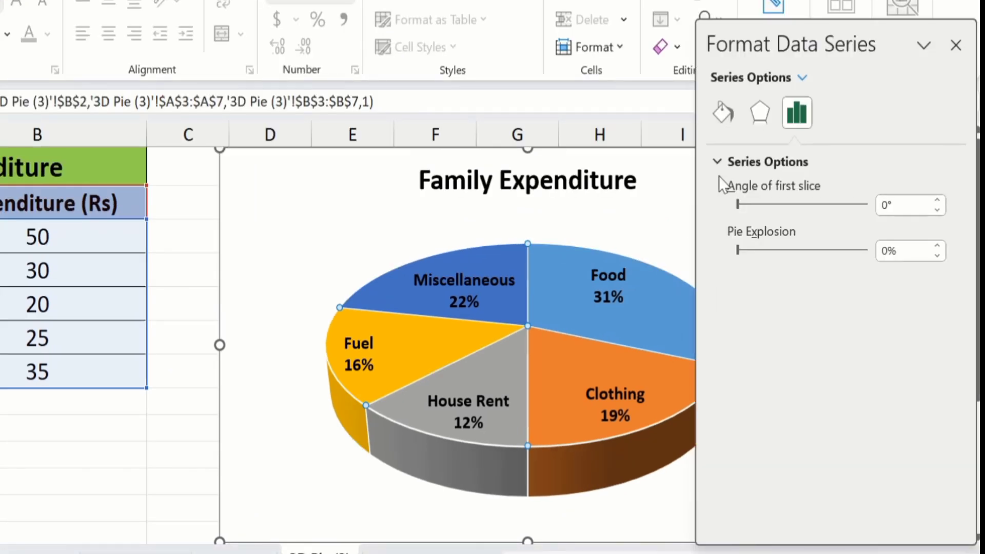
click(722, 114)
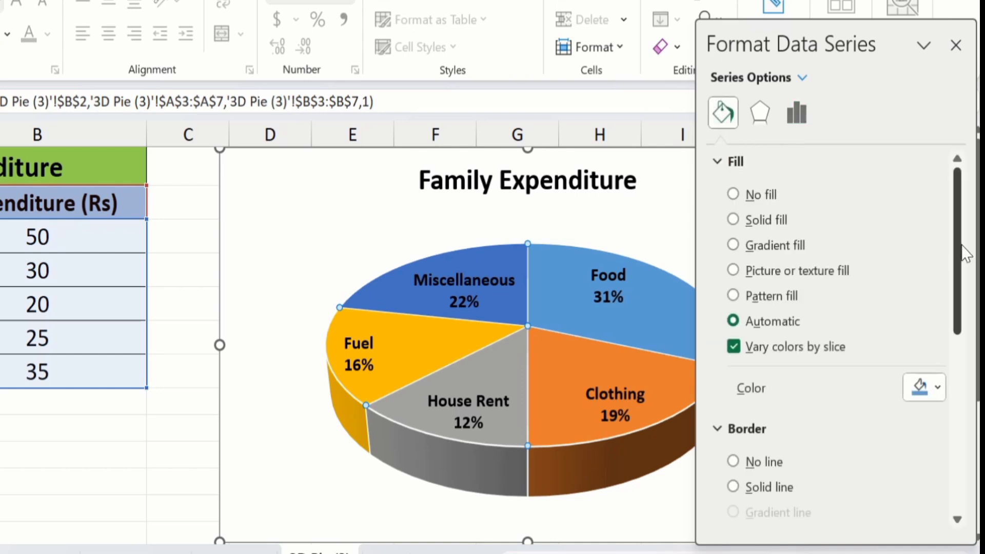
drag(963, 259, 966, 359)
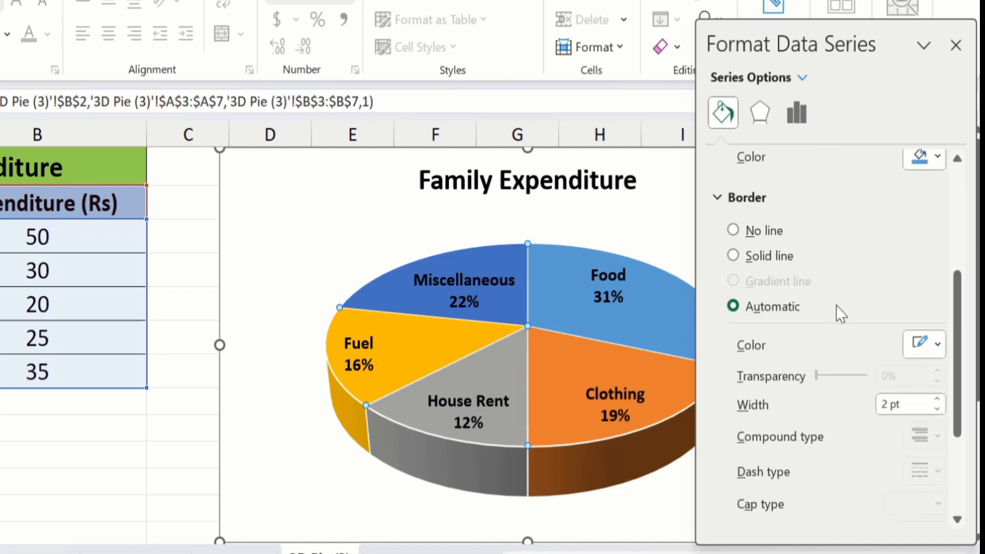
click(730, 254)
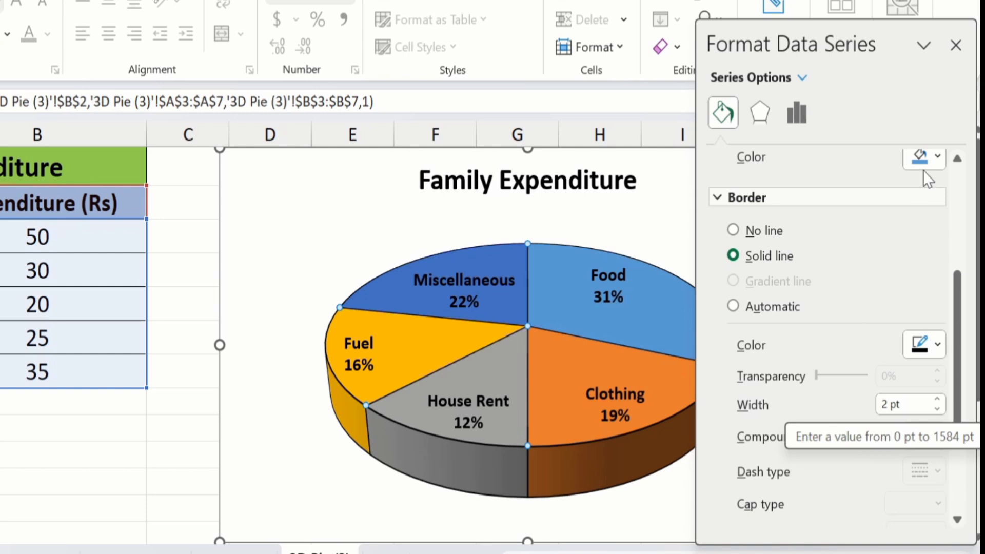
click(956, 45)
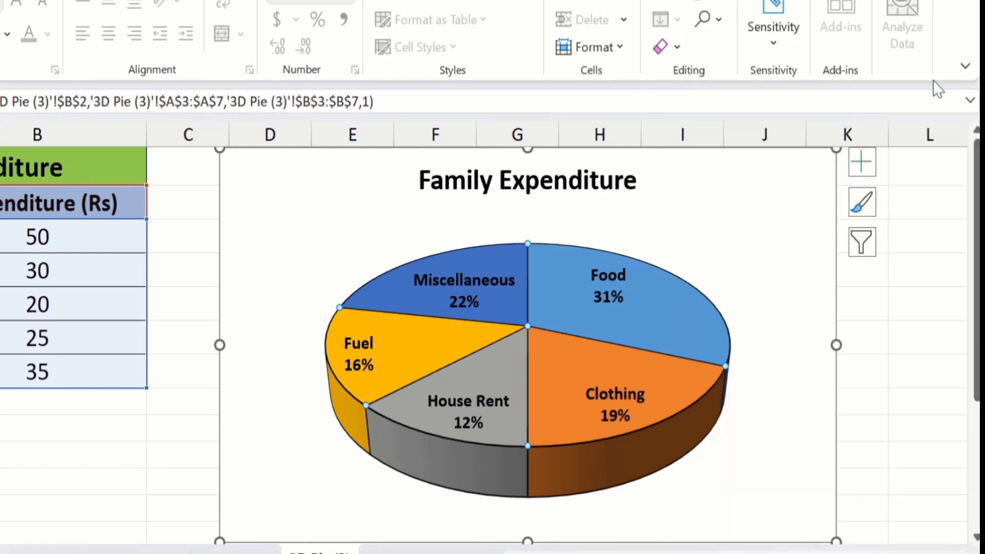
click(870, 299)
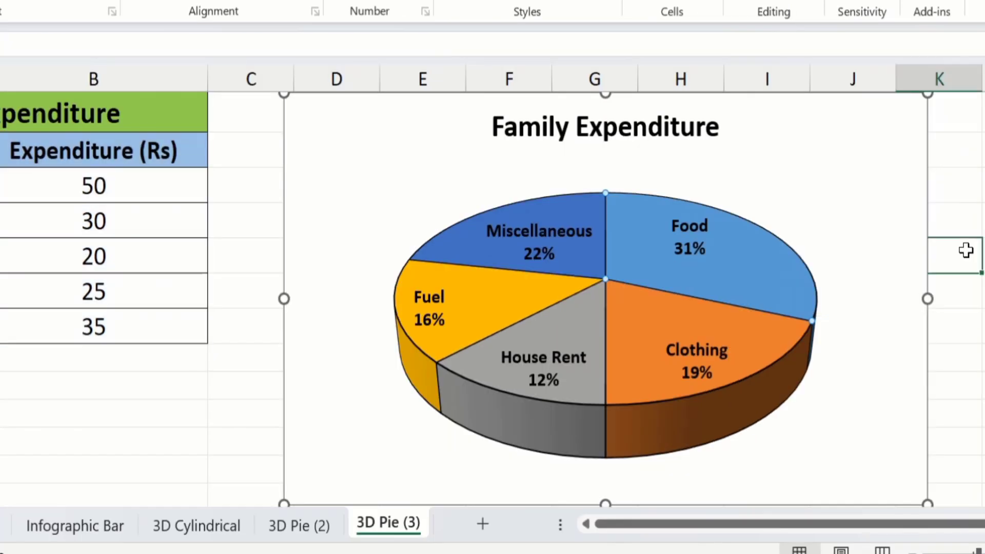
Give only the Food slice a solid fill in the standard green colour.
click(639, 213)
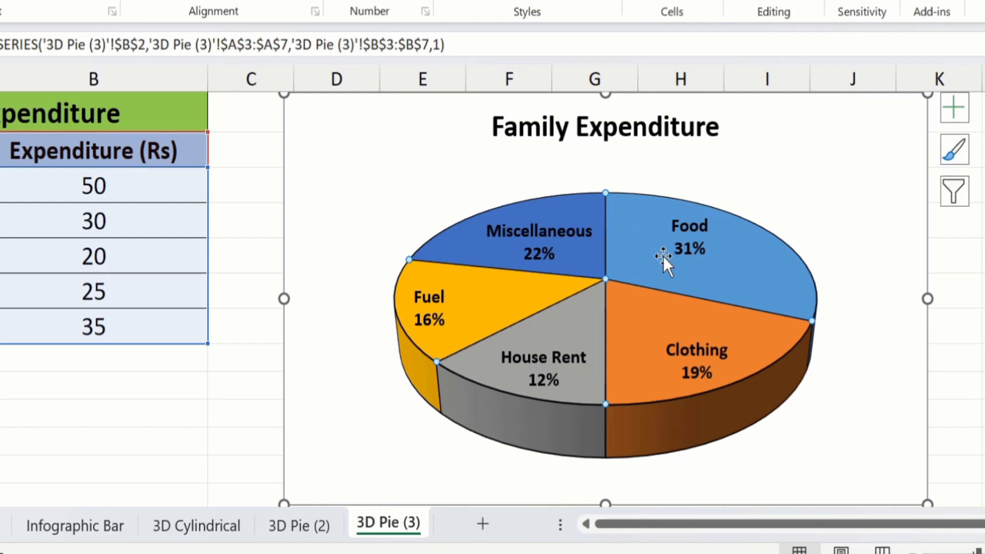
mouse_move(740, 266)
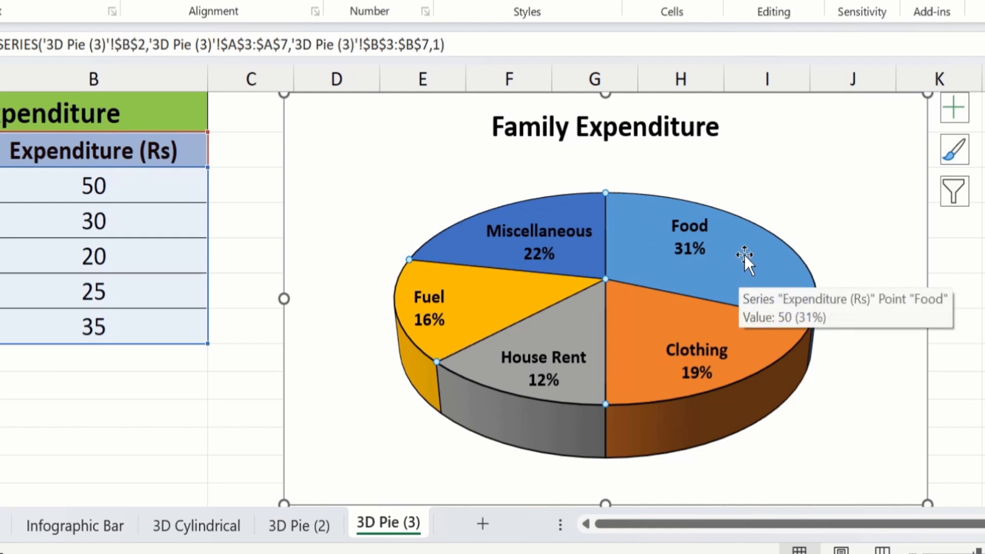
click(744, 255)
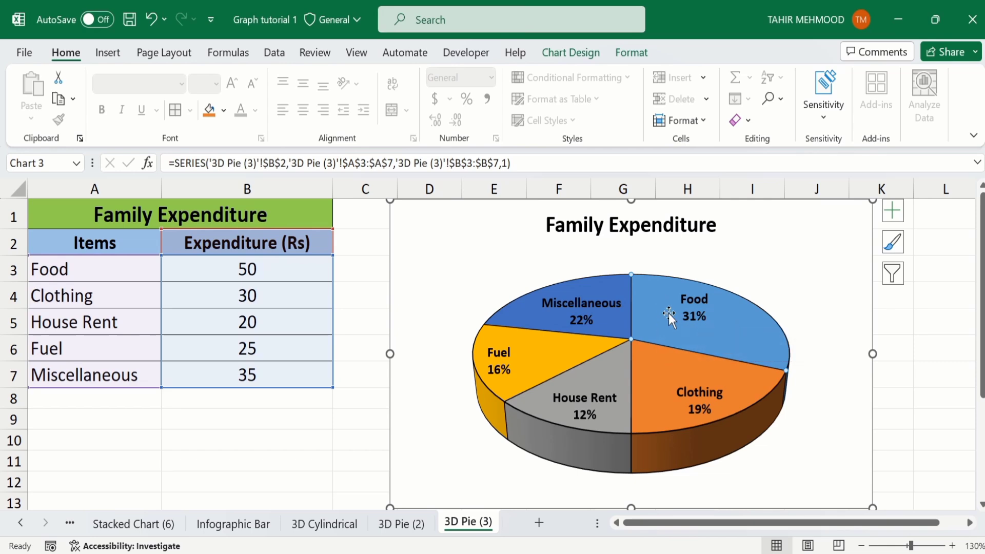
mouse_move(656, 291)
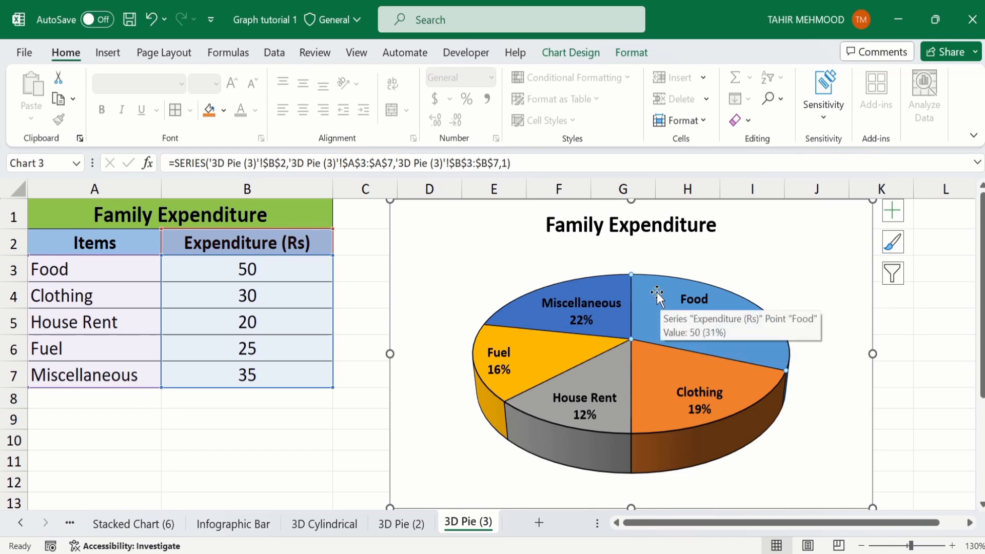
right_click(657, 292)
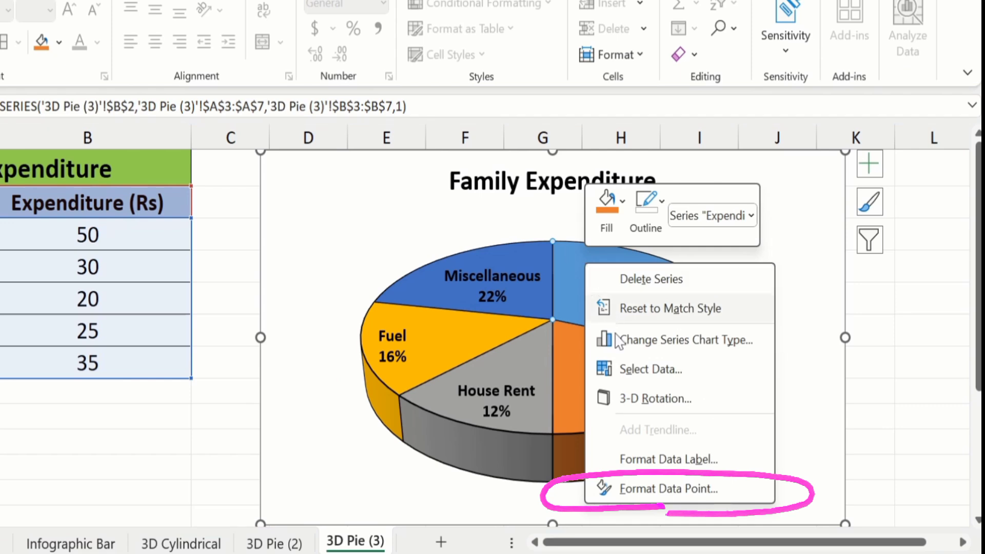
click(656, 490)
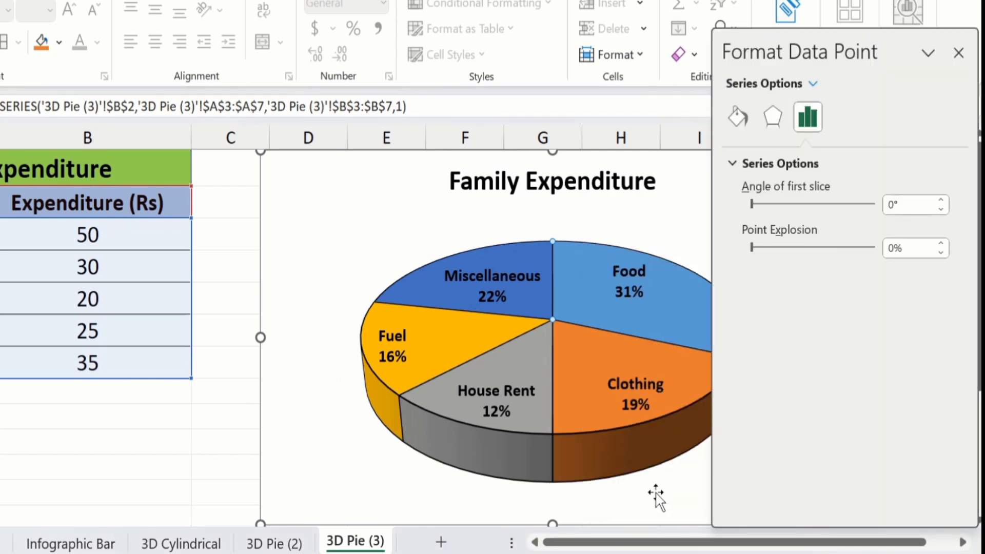
click(737, 117)
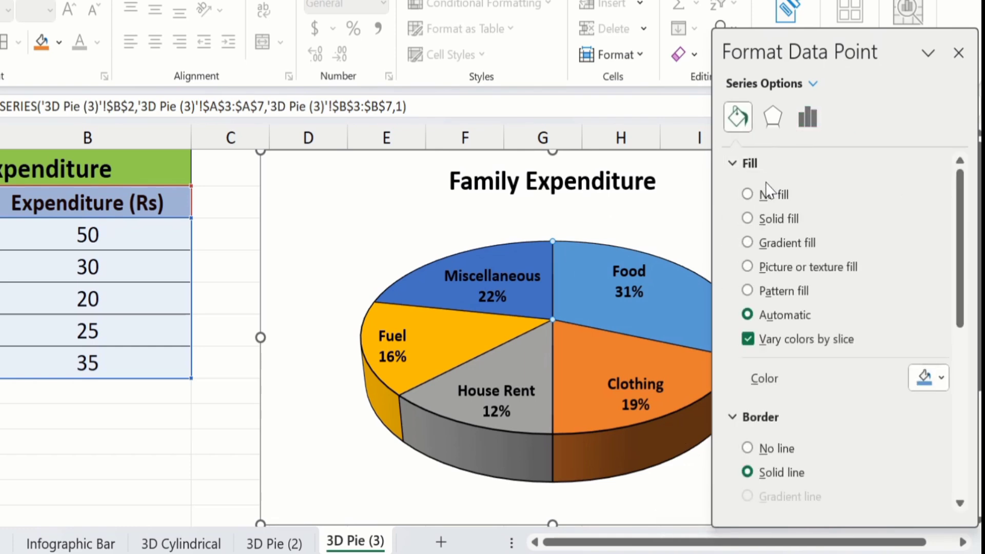
click(747, 219)
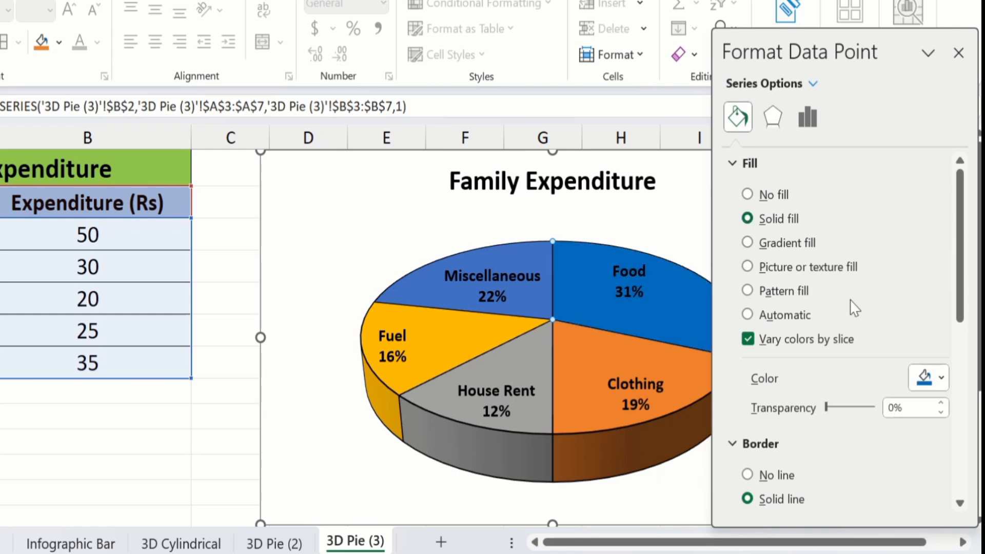
click(941, 378)
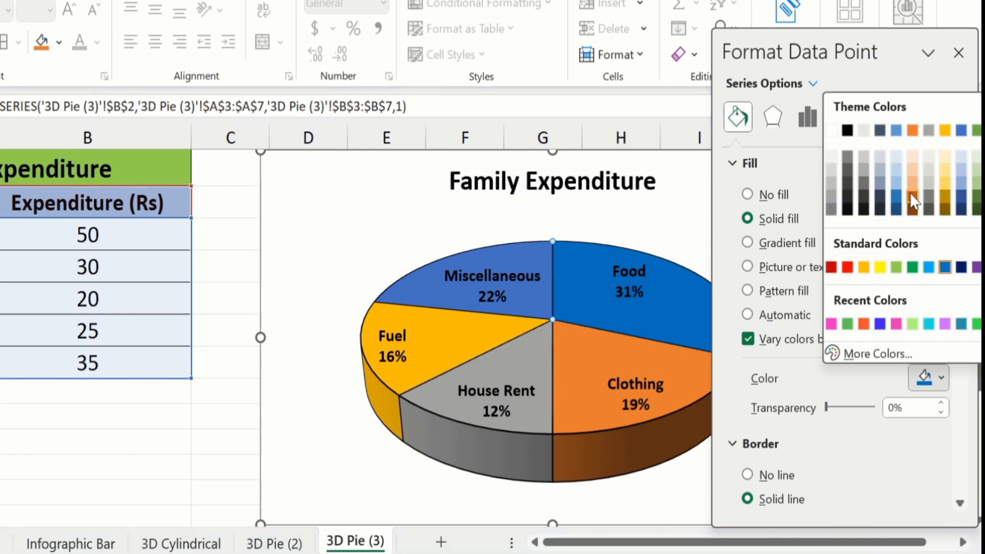
click(913, 267)
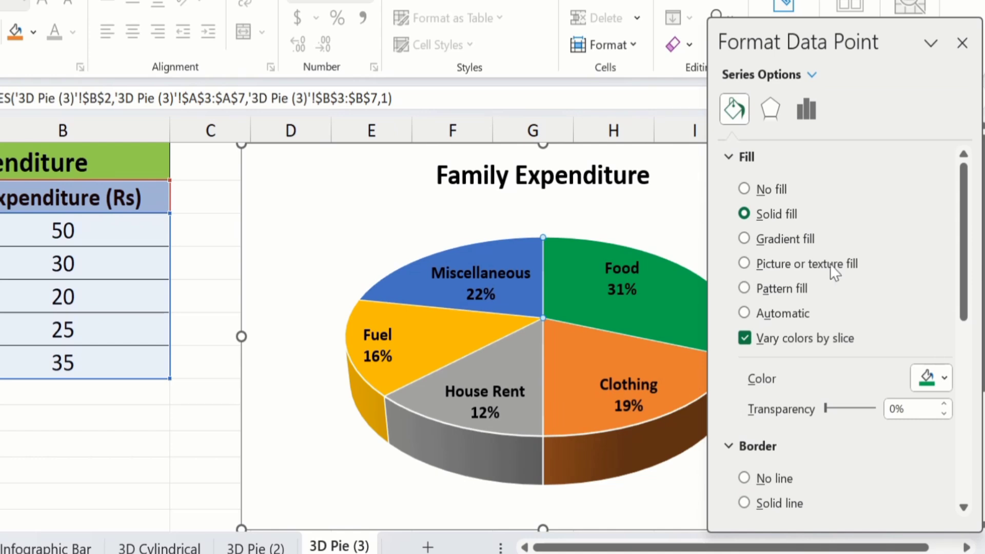
Fill the Miscellaneous slice with the standard red colour.
click(509, 247)
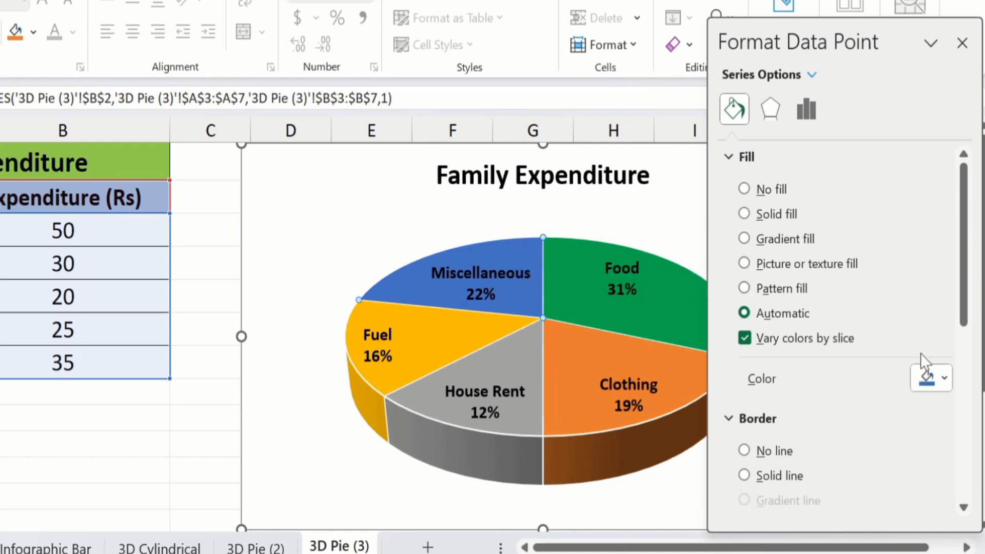
click(943, 379)
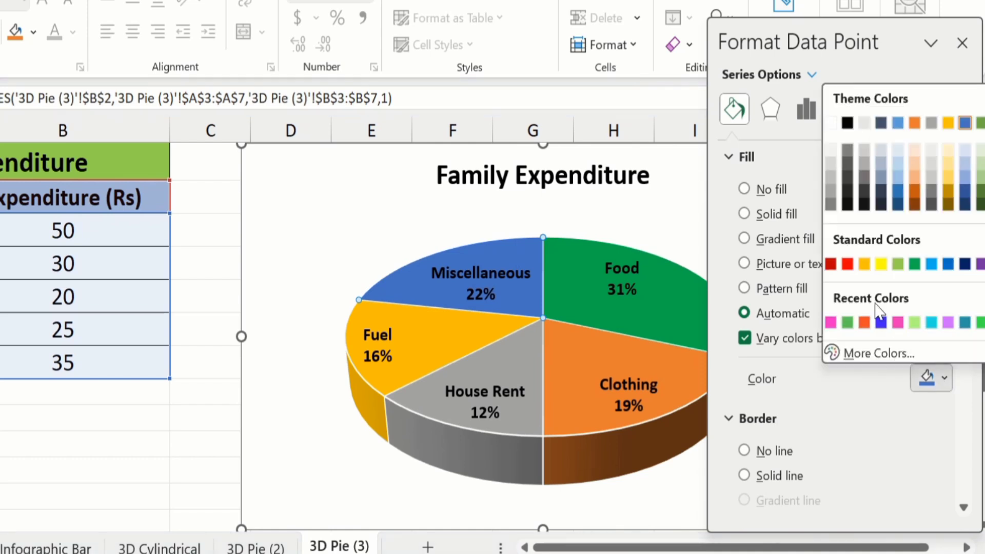
click(847, 267)
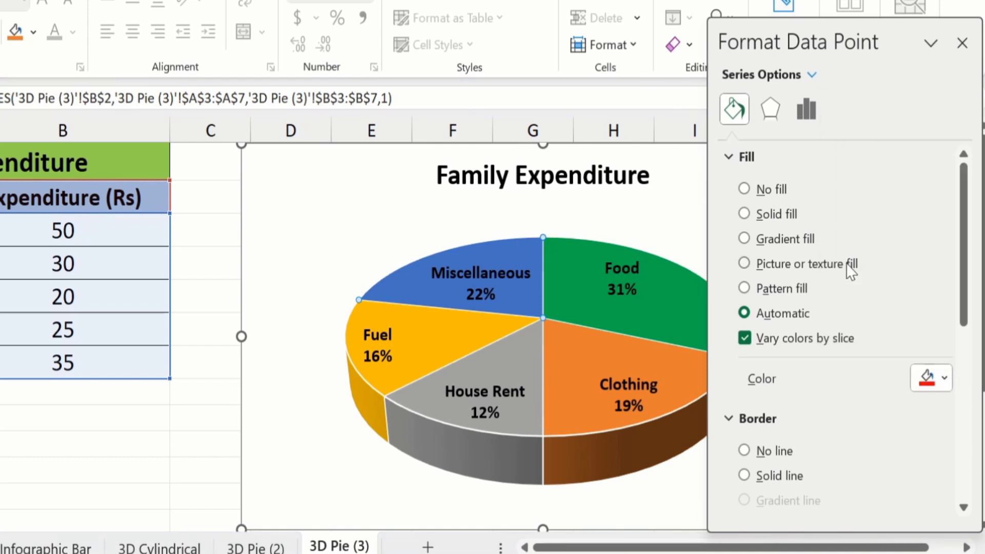
Fill the Fuel slice with the standard purple colour and close the formatting pane.
click(435, 335)
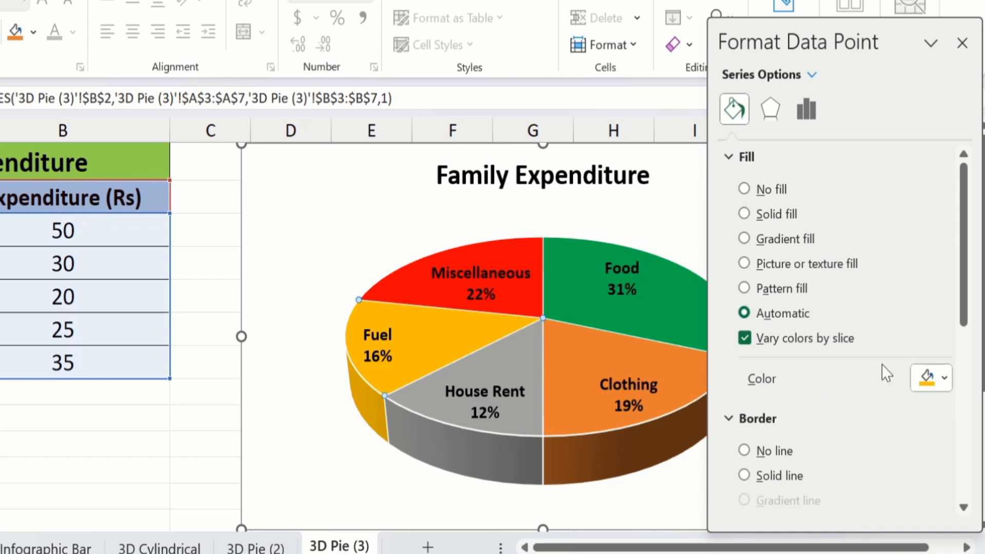
click(944, 379)
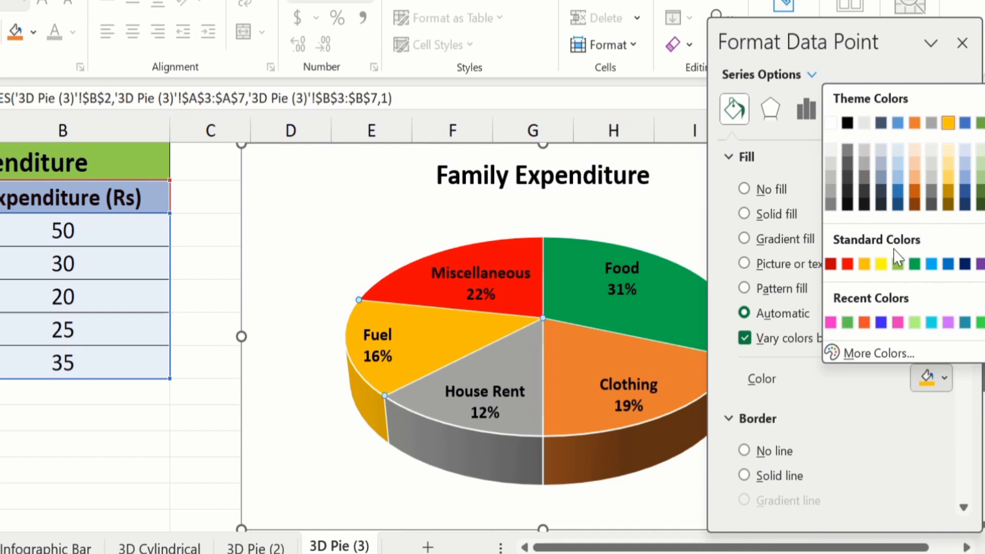
click(980, 264)
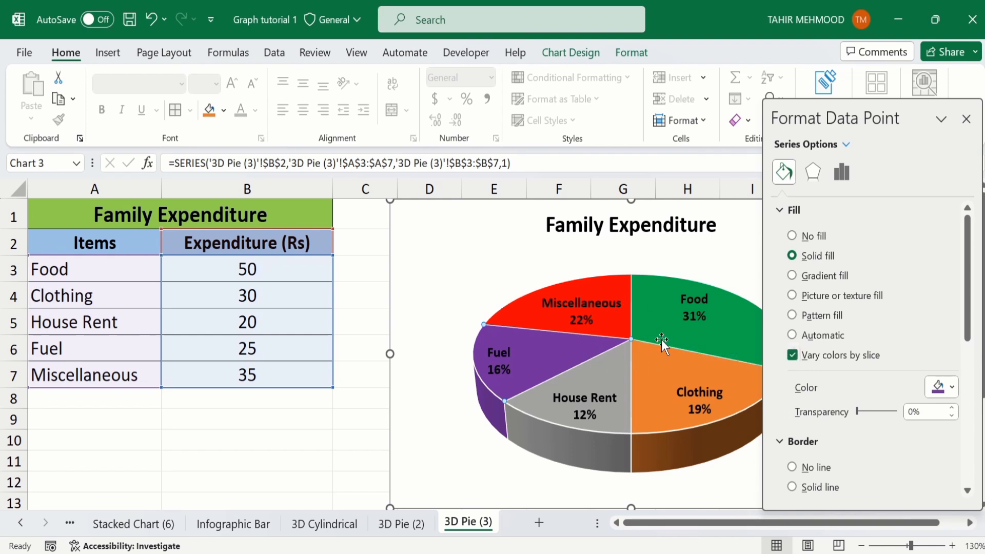
click(966, 120)
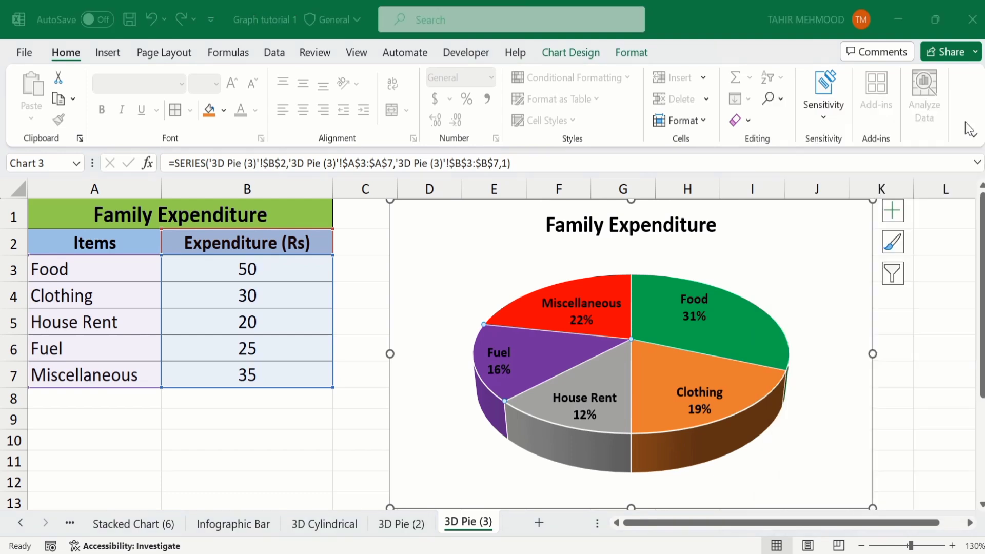
Apply the first bevel preset as the top bevel of the whole pie series in its 3-D format.
click(904, 333)
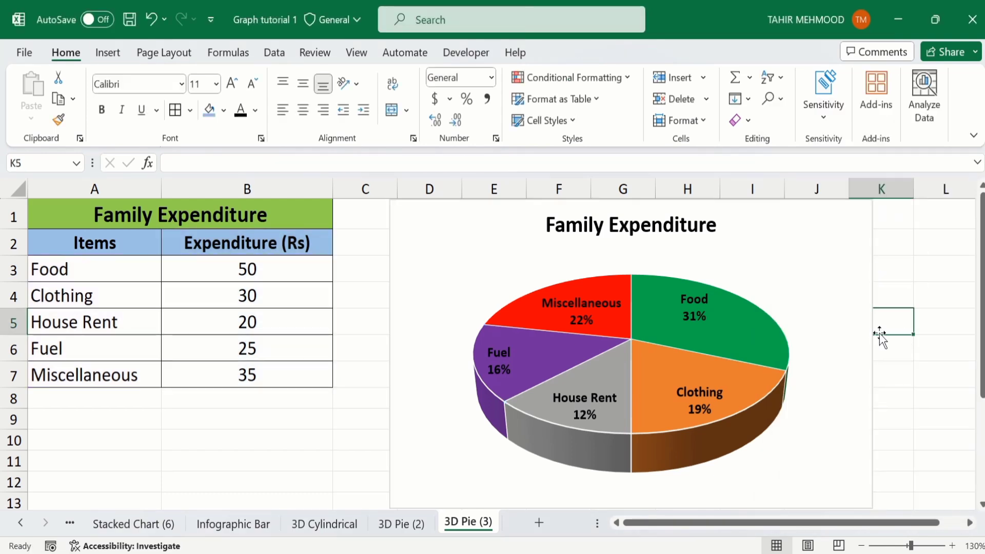
click(731, 324)
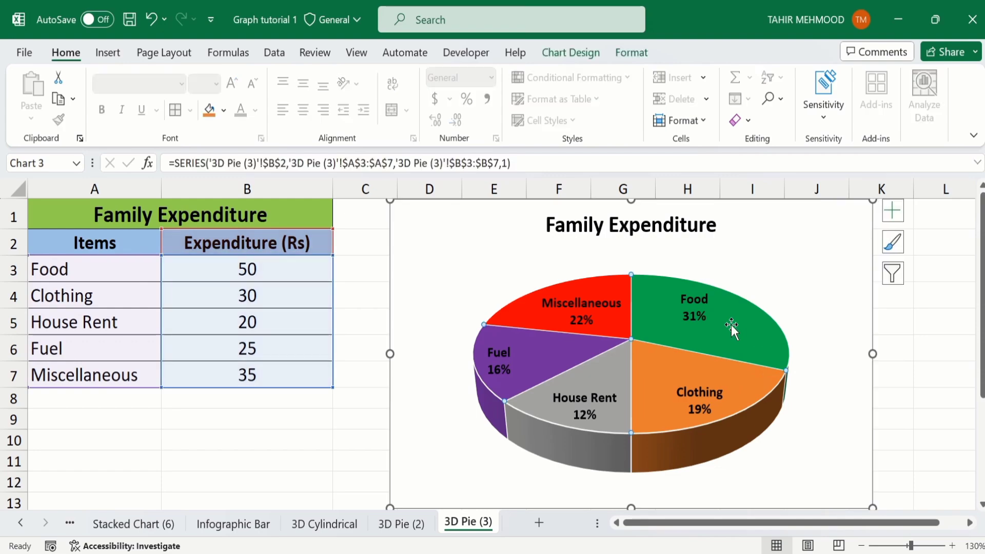
right_click(731, 325)
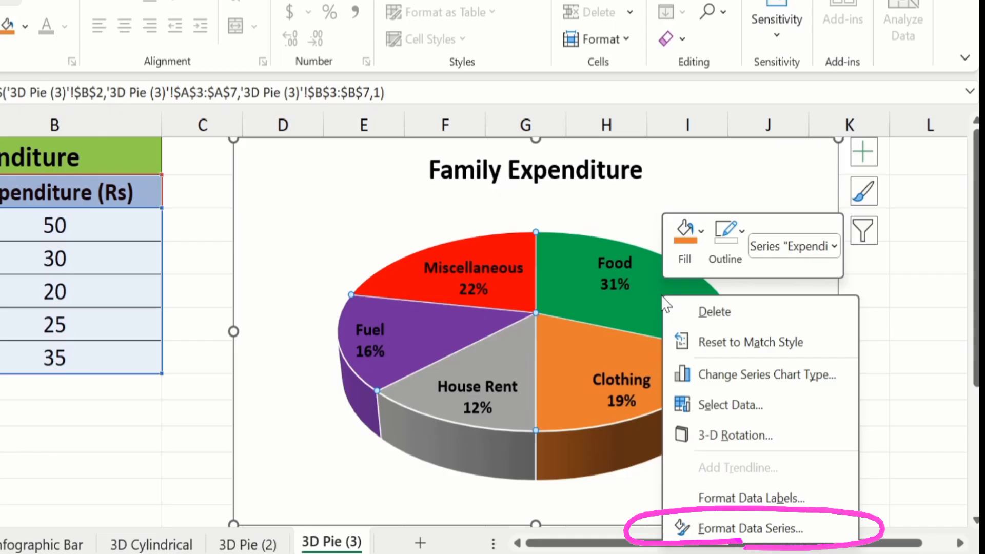
click(724, 529)
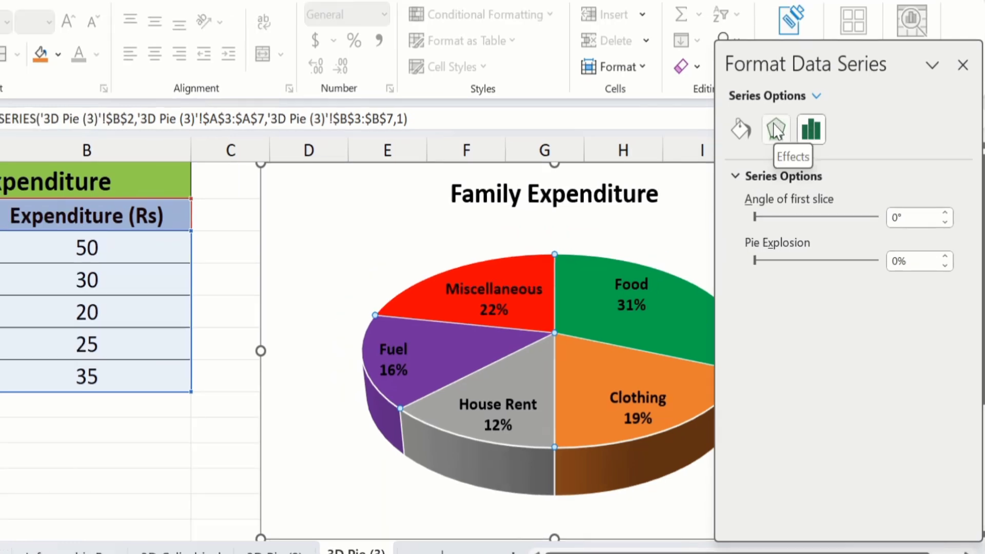
click(776, 130)
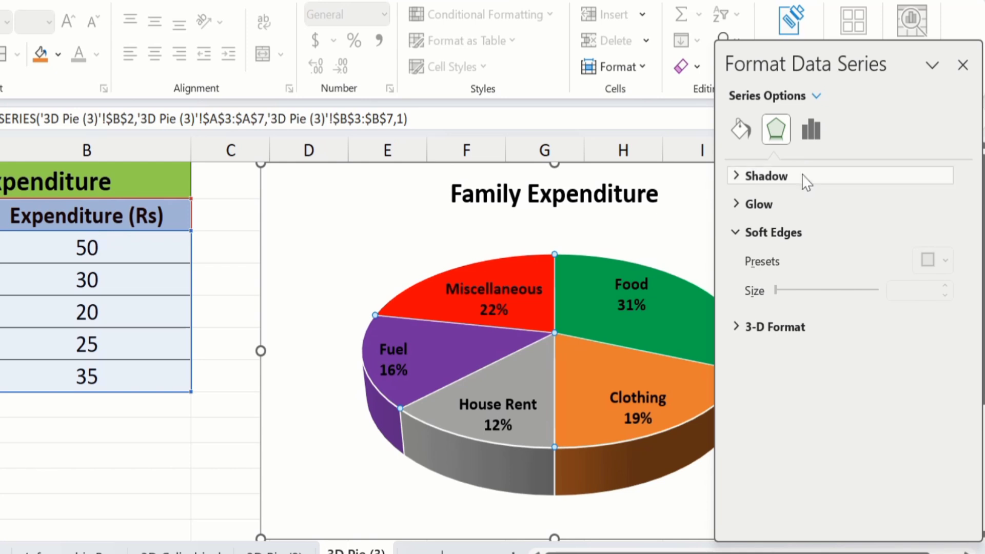
click(779, 328)
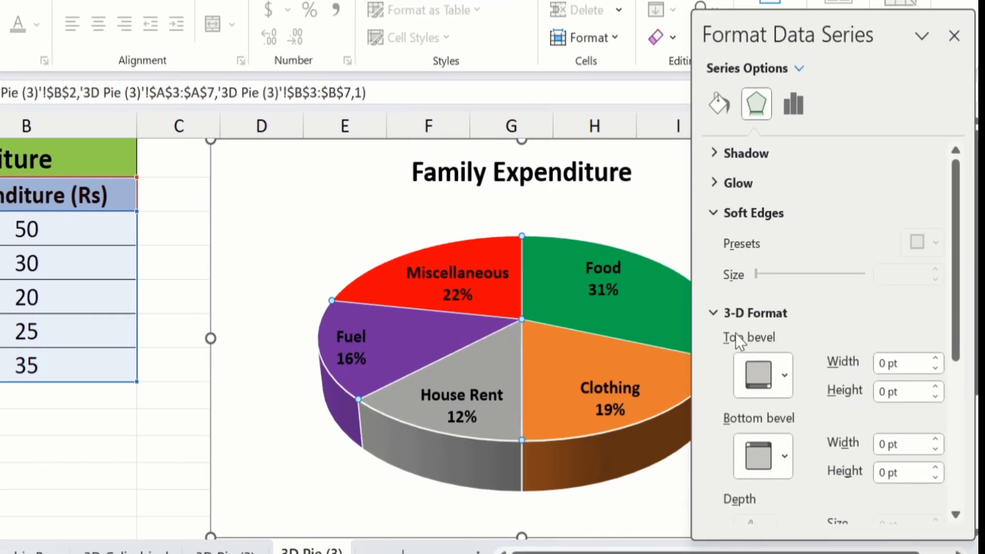
click(785, 377)
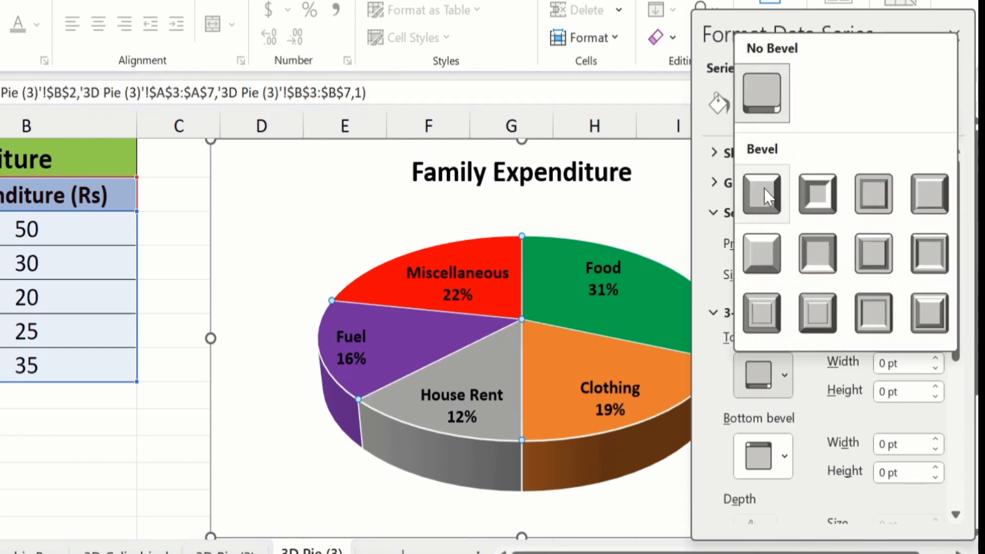
click(761, 187)
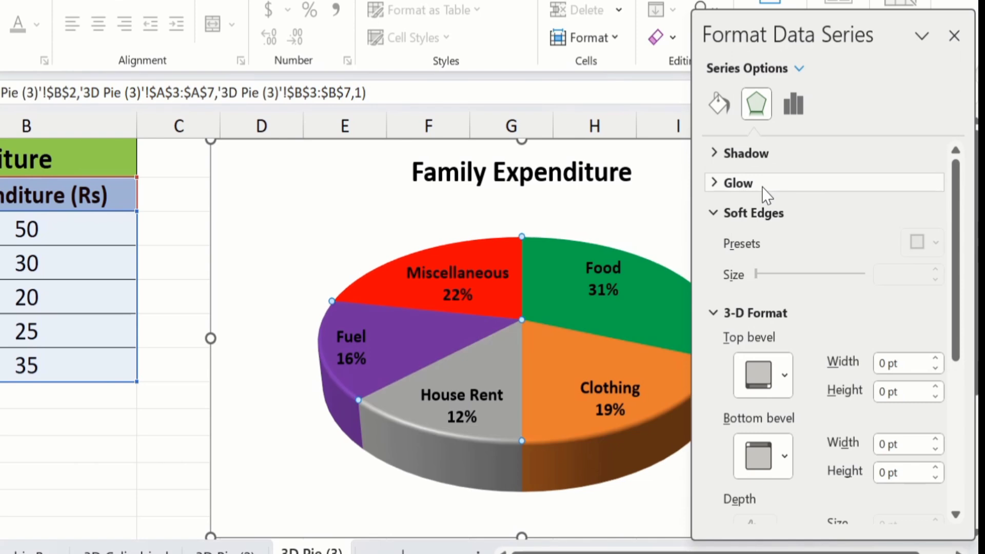
Apply the first bevel preset as the bottom bevel of the pie series.
click(763, 455)
click(698, 474)
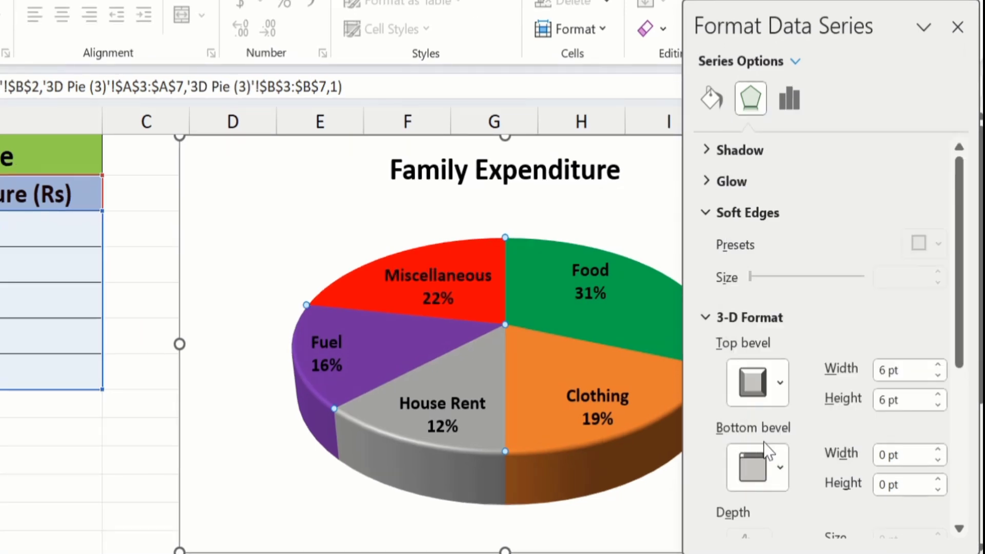
click(780, 464)
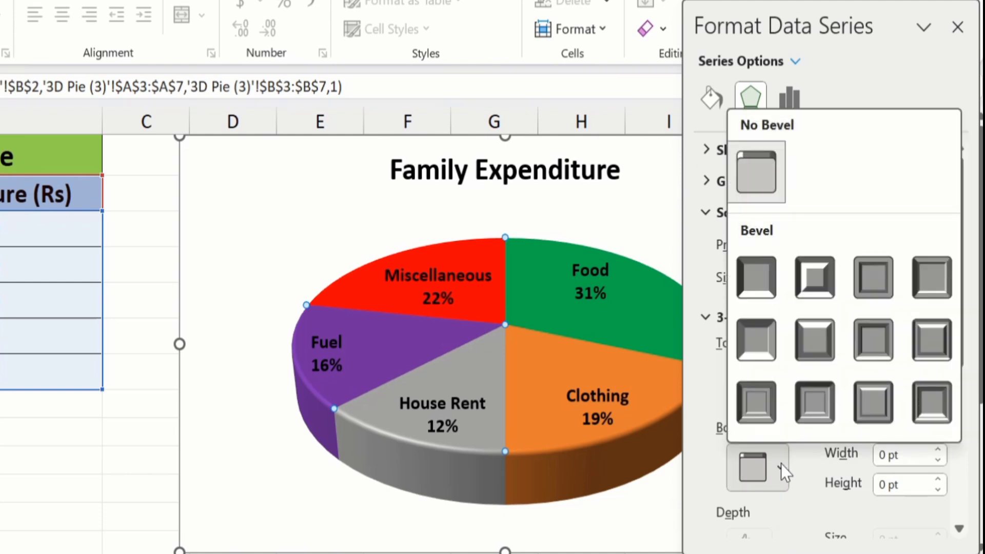
click(749, 257)
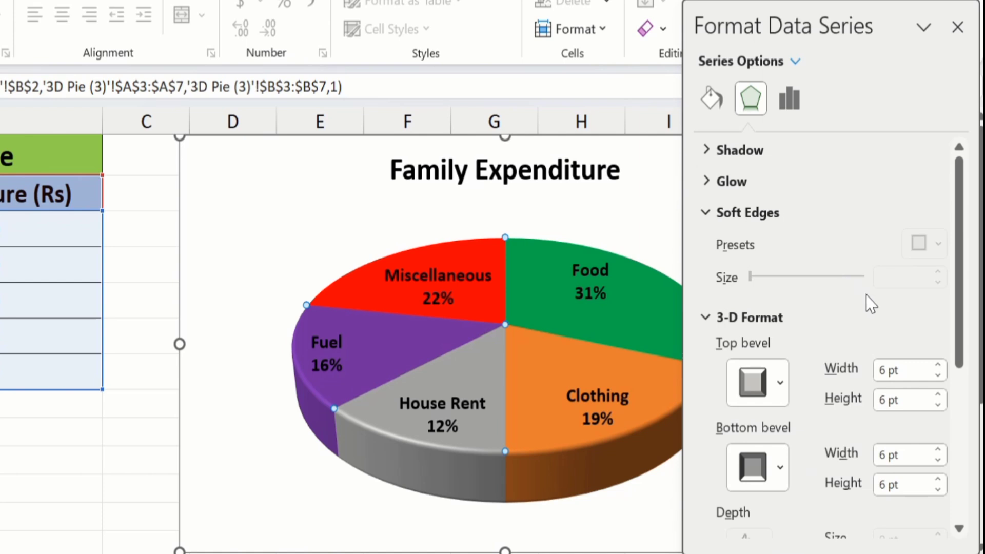
Set both the width and height of the pie series' top bevel to 250 pt.
click(885, 370)
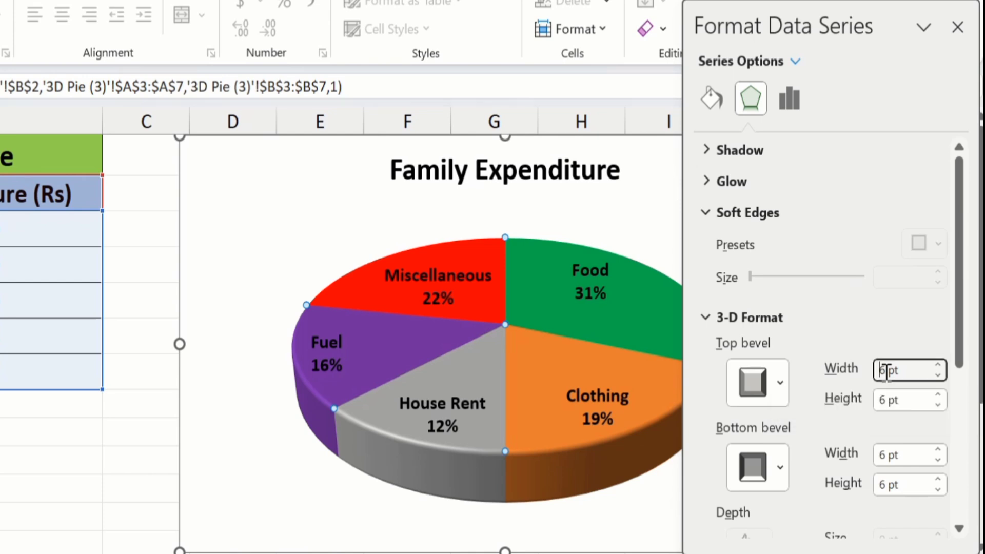
key(Right)
key(BackSpace)
text(25)
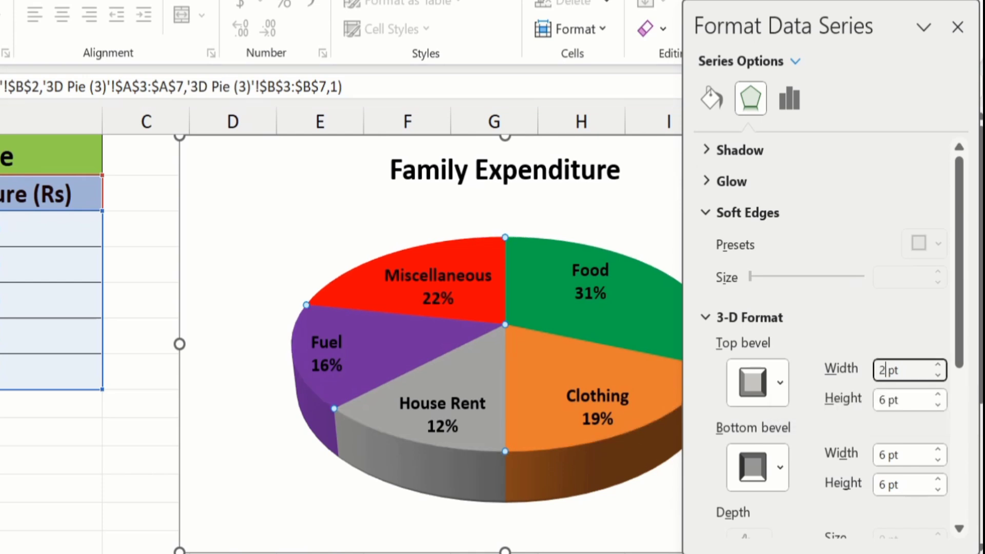
text(0)
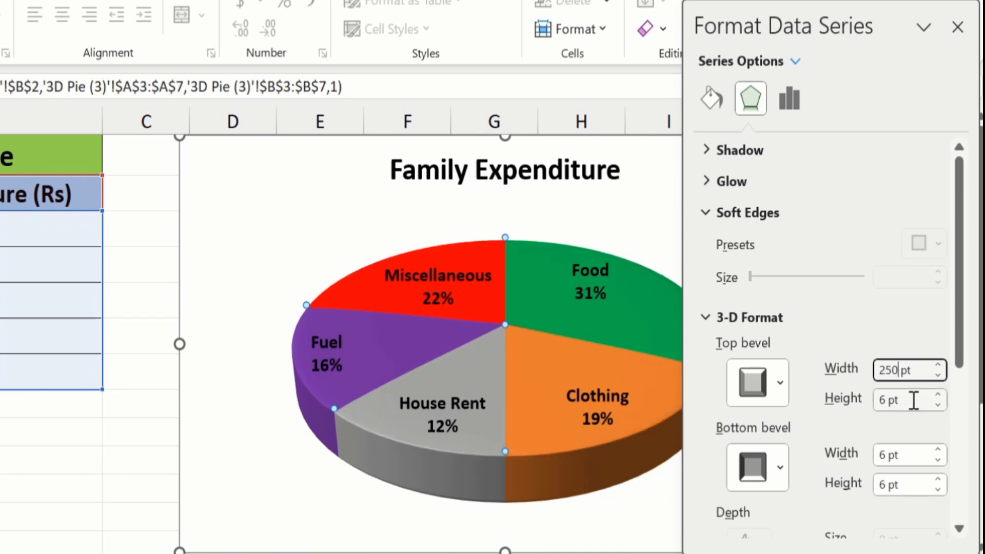
click(886, 401)
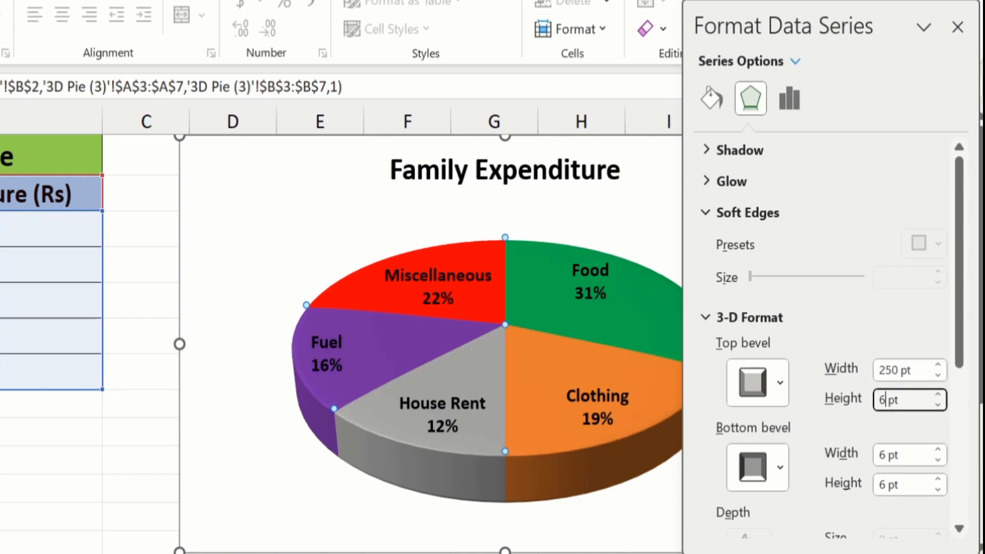
key(BackSpace)
text(250)
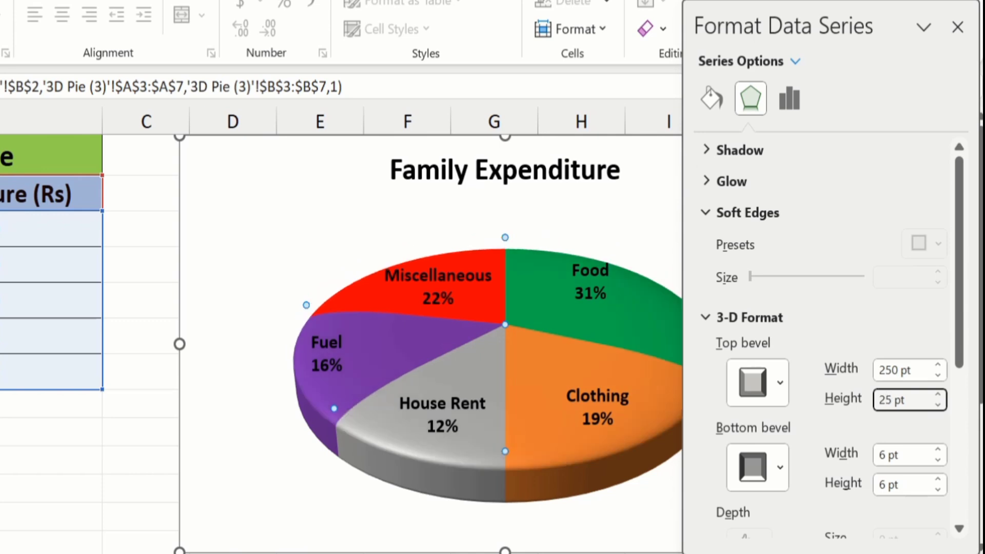
Set both the width and height of the pie series' bottom bevel to 250 pt.
click(886, 455)
key(BackSpace)
text(250)
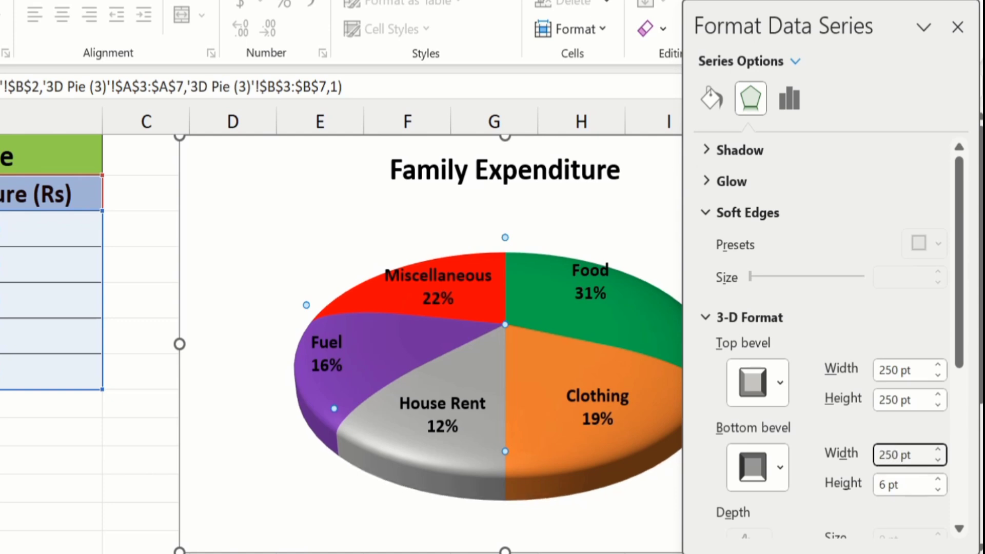
click(885, 488)
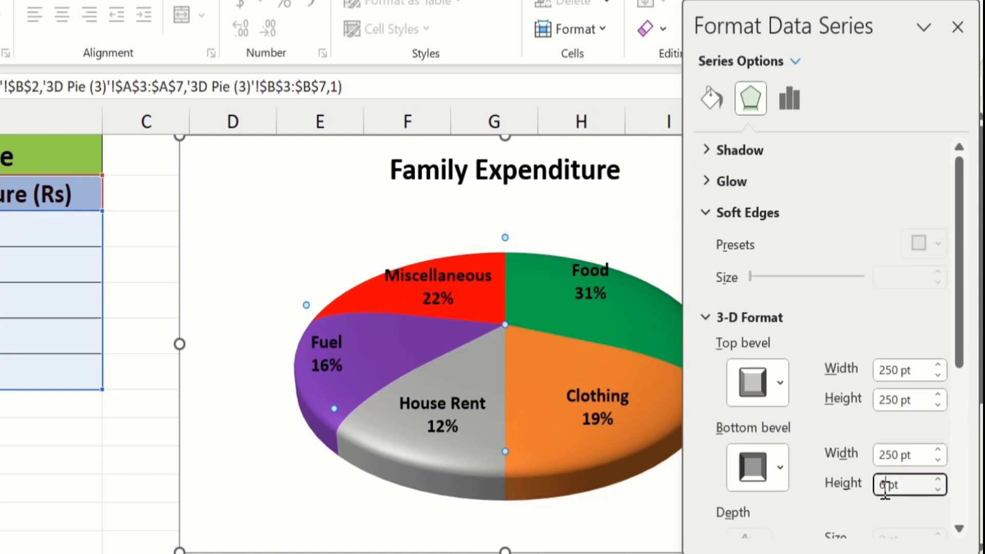
key(BackSpace)
text(250)
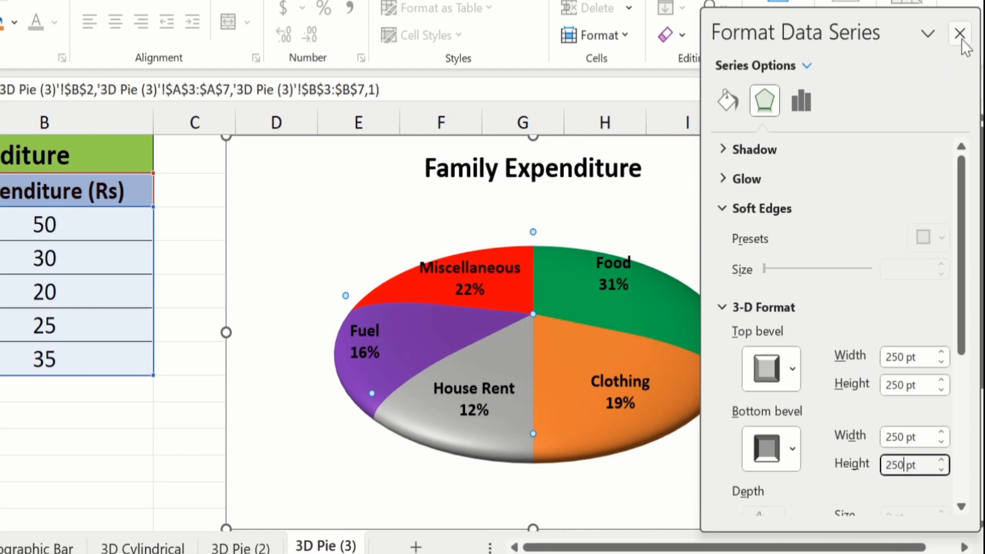
Try rotating the pie with the angle of first slice, then return the angle to 0°.
click(806, 101)
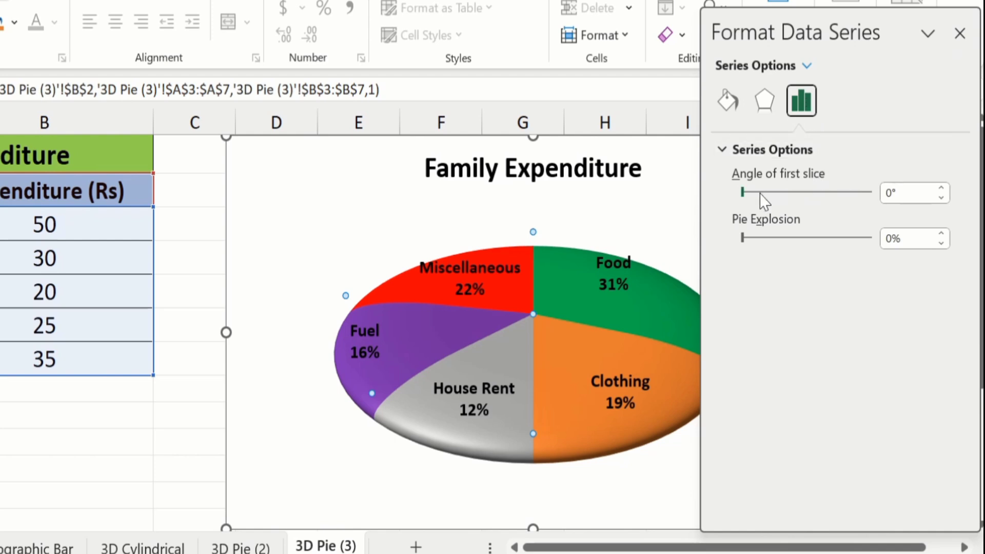
click(941, 189)
click(942, 188)
click(941, 195)
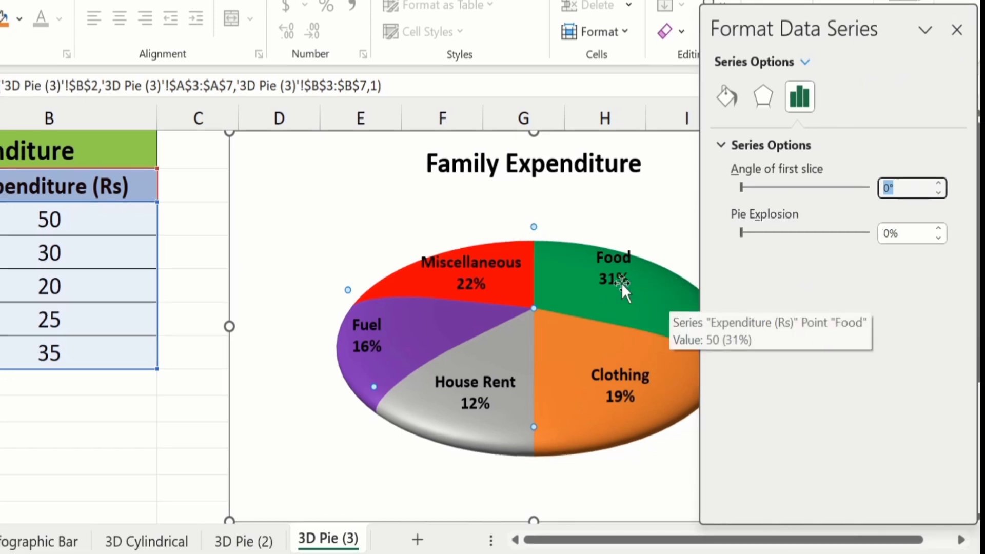
Try pulling only the Food slice out with point explosion, then return its explosion to 0%.
click(565, 282)
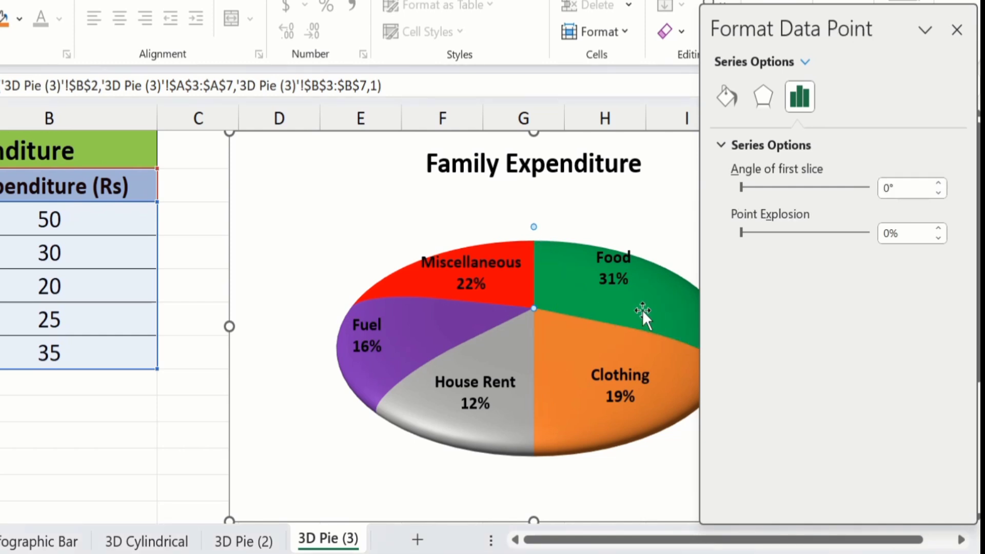
click(939, 227)
click(939, 227)
click(938, 226)
click(938, 226)
click(939, 227)
click(938, 227)
click(939, 227)
click(939, 226)
click(939, 239)
click(939, 239)
click(938, 239)
click(938, 239)
click(939, 239)
click(939, 239)
click(937, 240)
click(937, 239)
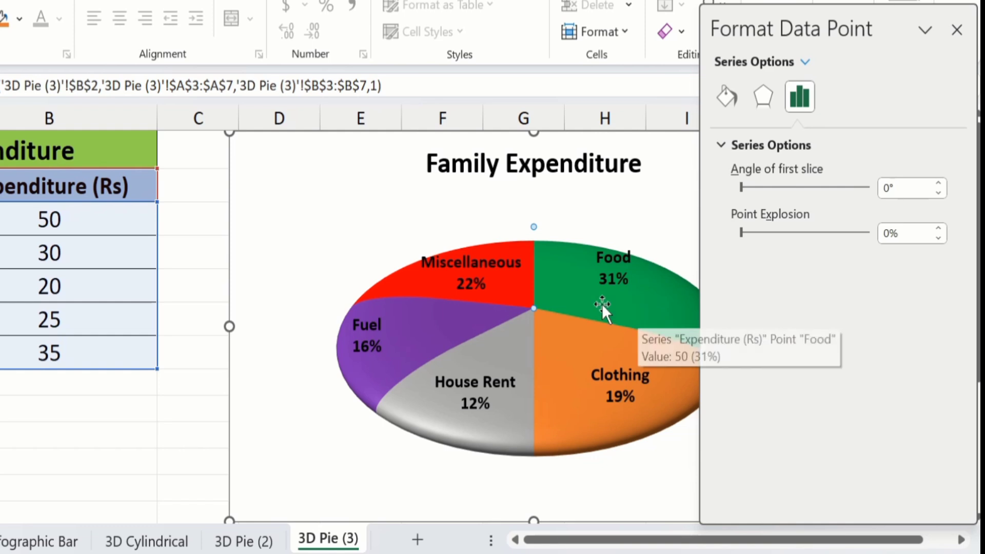
Try separating all slices with pie explosion, return it to 0% and close the series formatting pane.
click(183, 433)
click(555, 285)
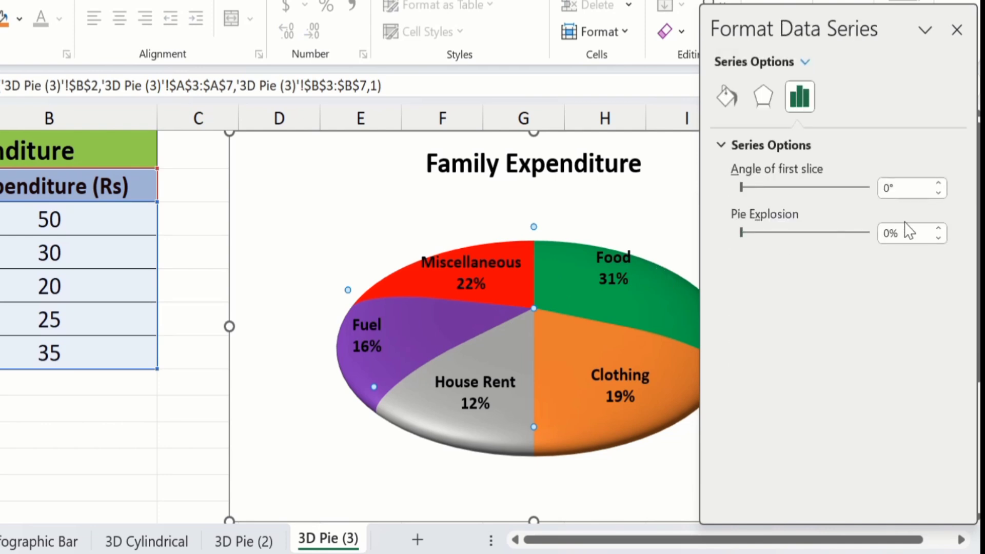
click(940, 226)
click(940, 227)
click(940, 227)
click(940, 227)
click(940, 238)
click(940, 238)
click(940, 238)
click(939, 238)
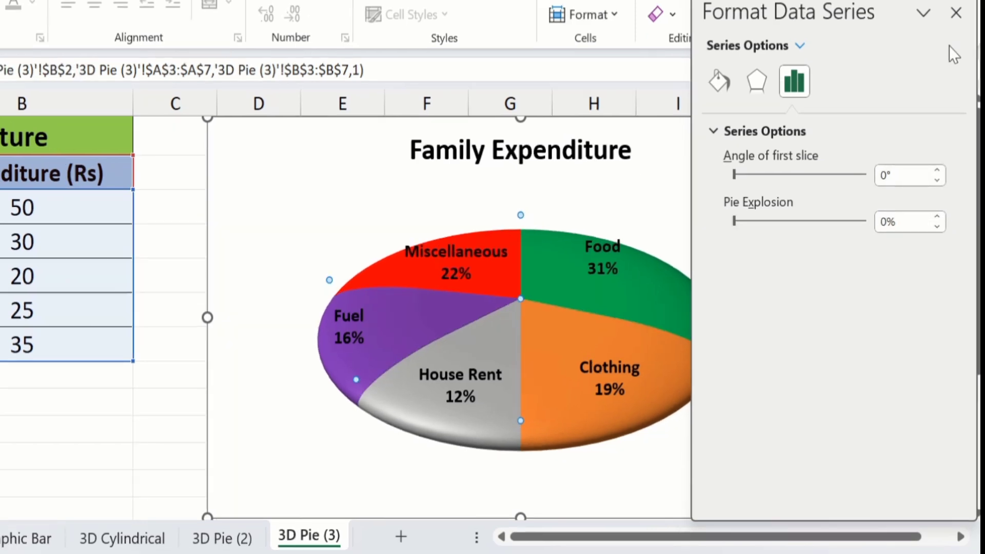
click(955, 12)
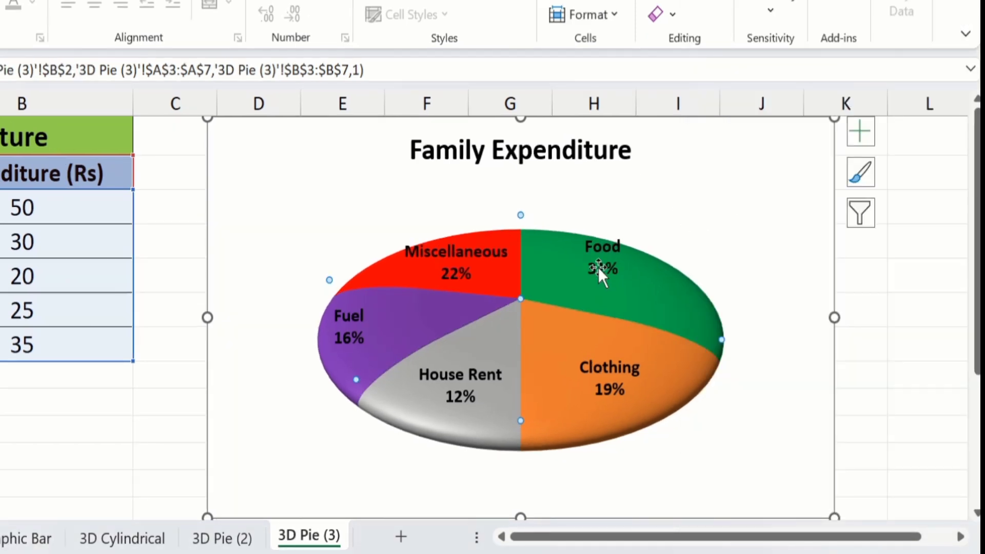
Try the Center, Inside End and Outside End positions for the data labels, then restore Best Fit.
click(597, 250)
right_click(597, 250)
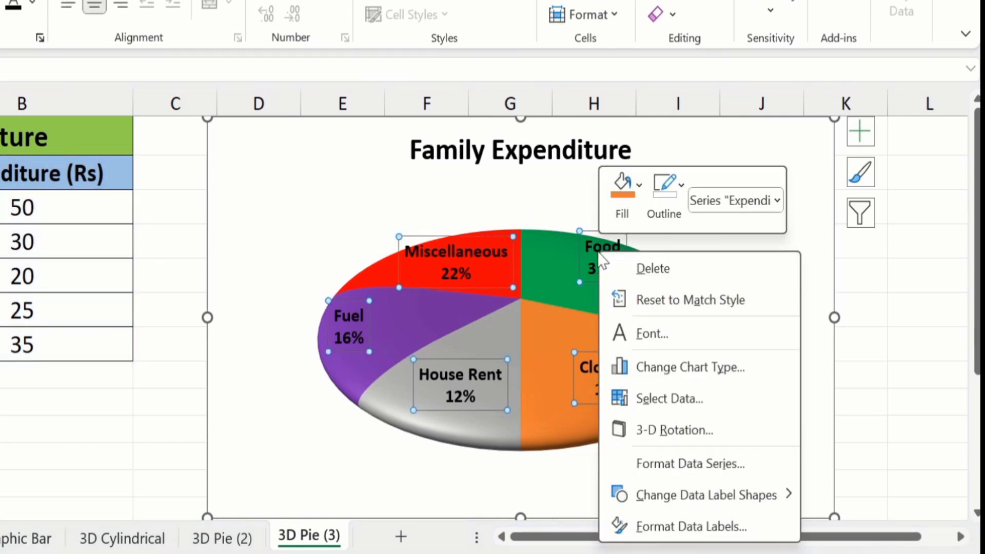
click(668, 530)
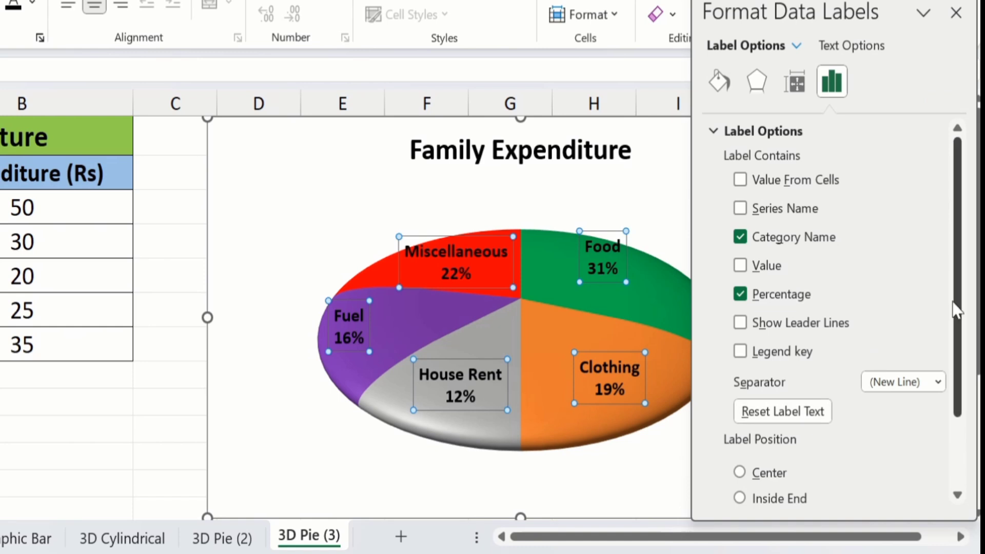
drag(958, 305, 958, 382)
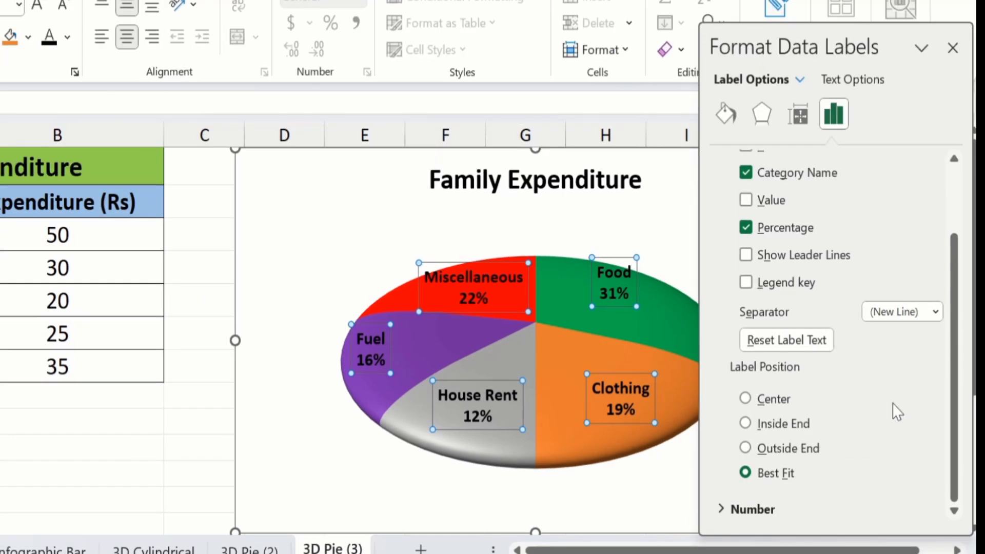
click(745, 398)
click(746, 423)
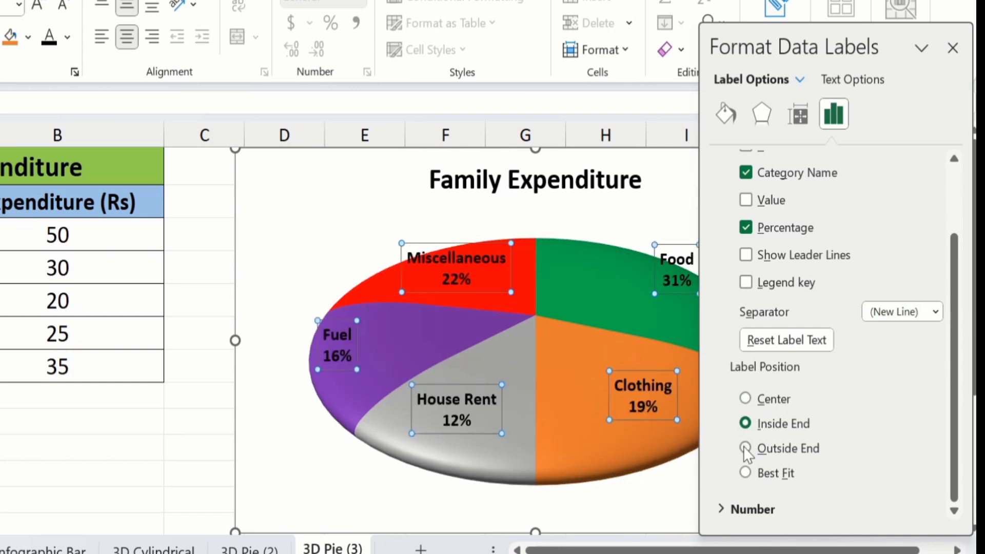
click(745, 449)
click(745, 472)
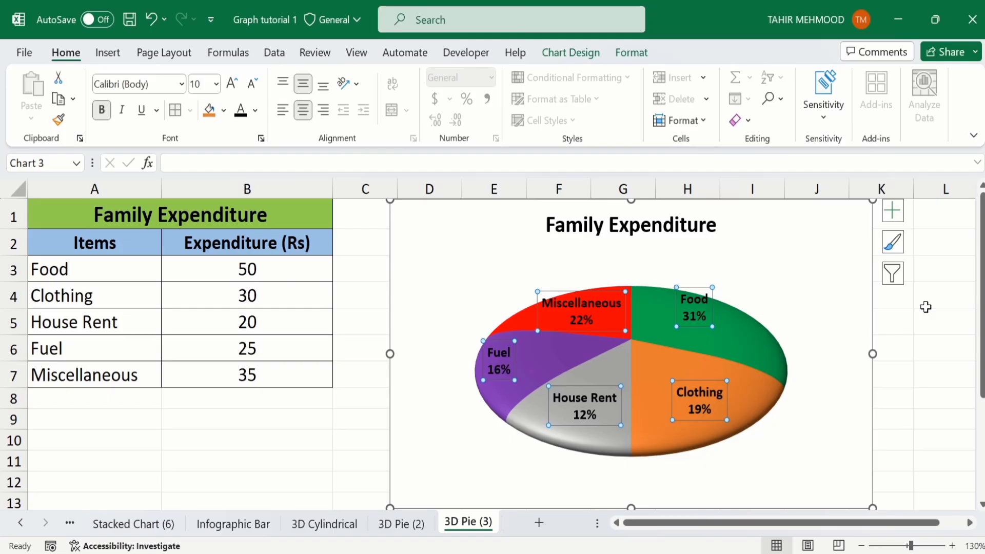